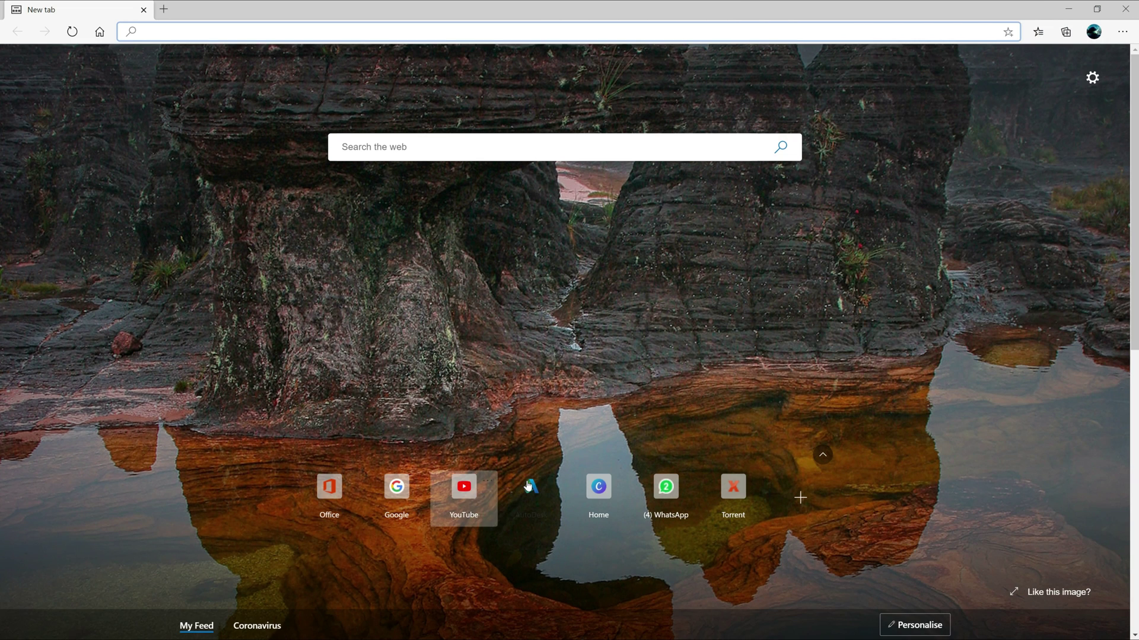
Step: Go from the Autodesk homepage to the Middle East regional site (autodesk.ae)
{"action": "left_click", "coordinate": [529, 486]}
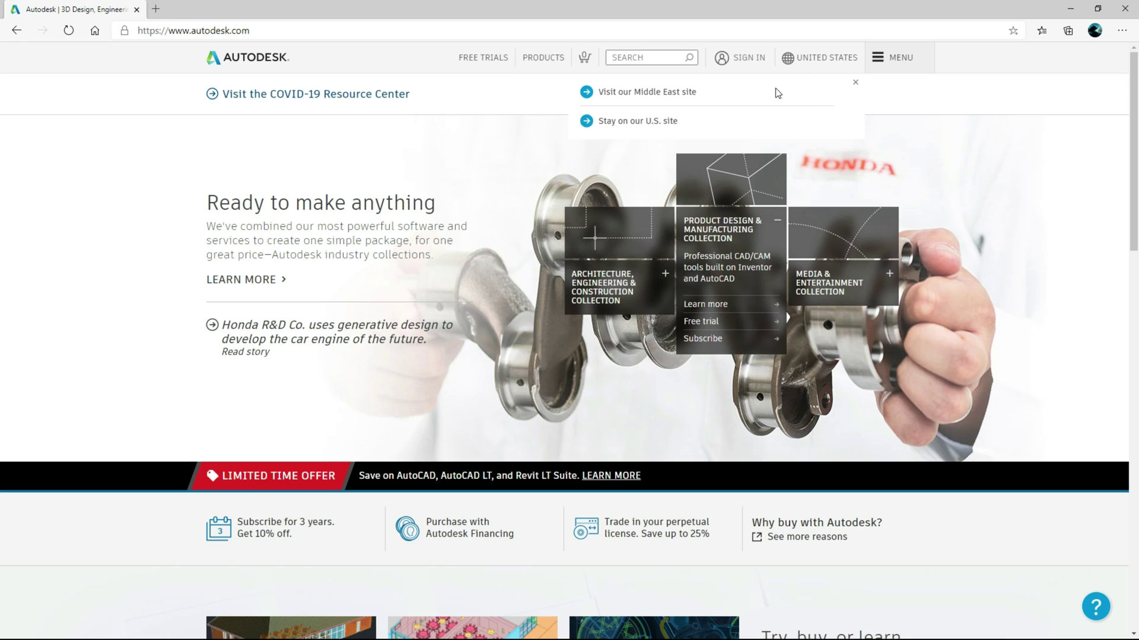
{"action": "left_click", "coordinate": [840, 60]}
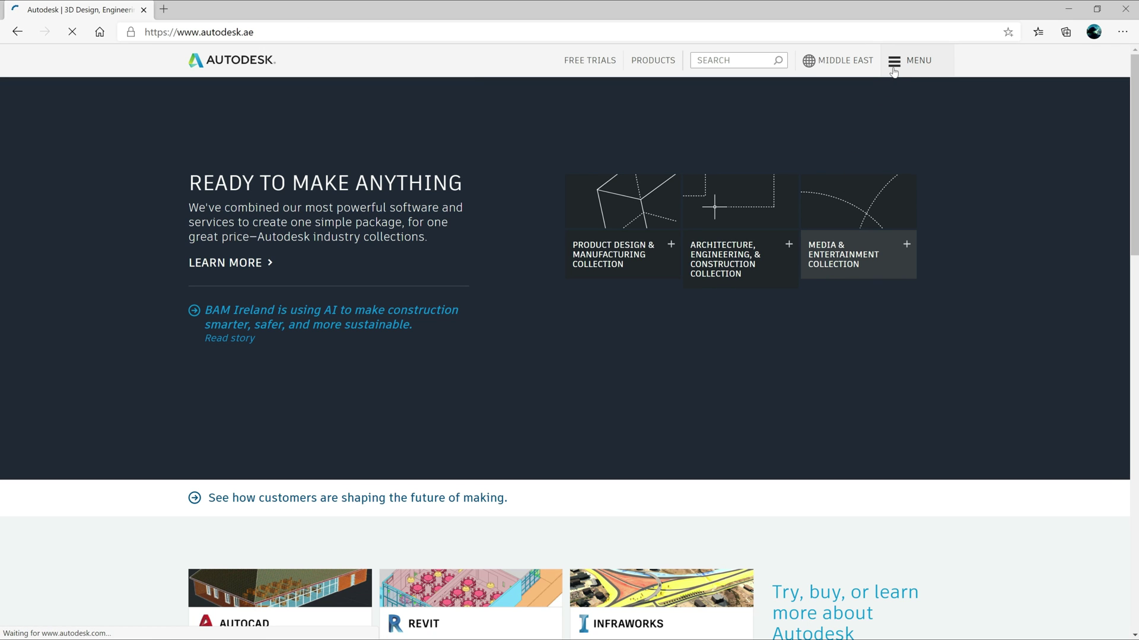
Step: Go through Menu, Education and Get Products, then start Get Started for free educational access
{"action": "left_click", "coordinate": [896, 64]}
{"action": "left_click", "coordinate": [895, 62]}
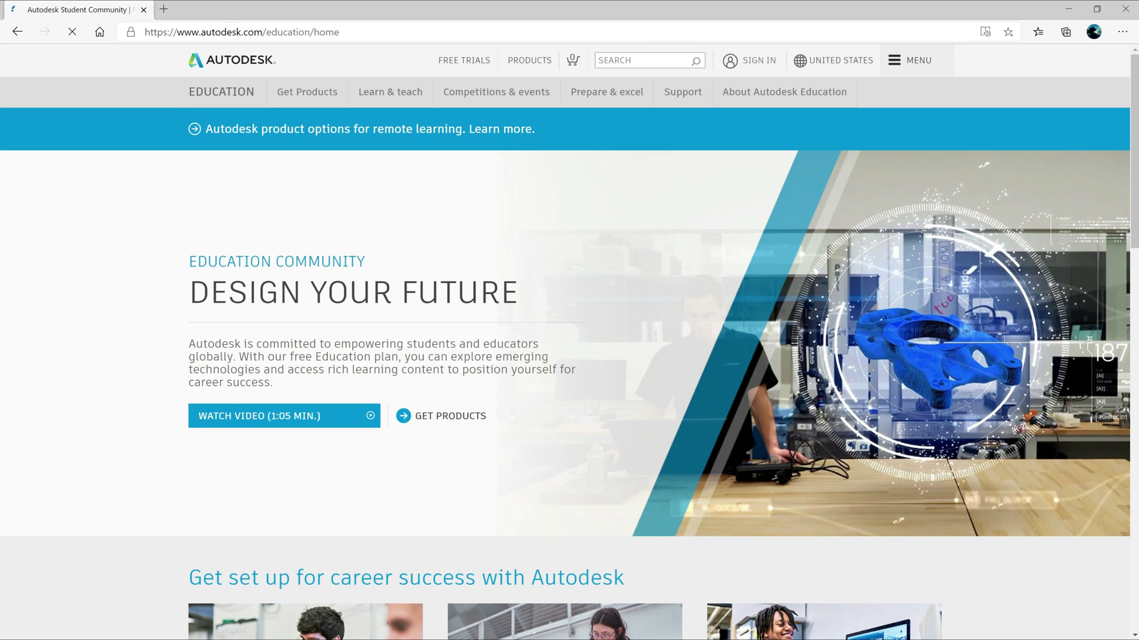
{"action": "left_click", "coordinate": [442, 418]}
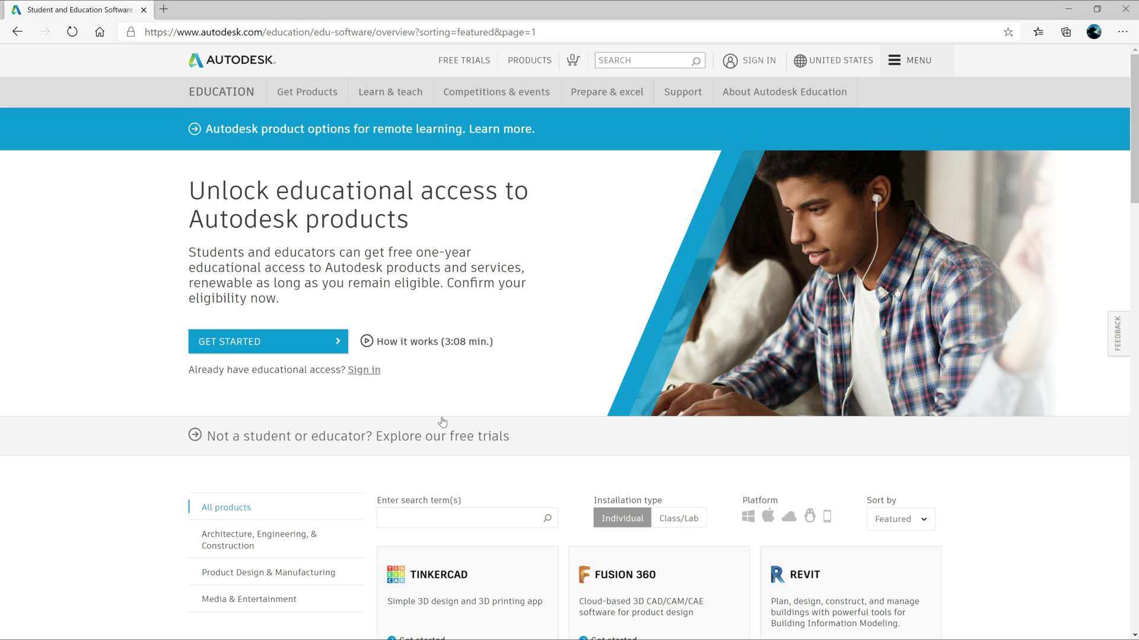
{"action": "left_click", "coordinate": [302, 355]}
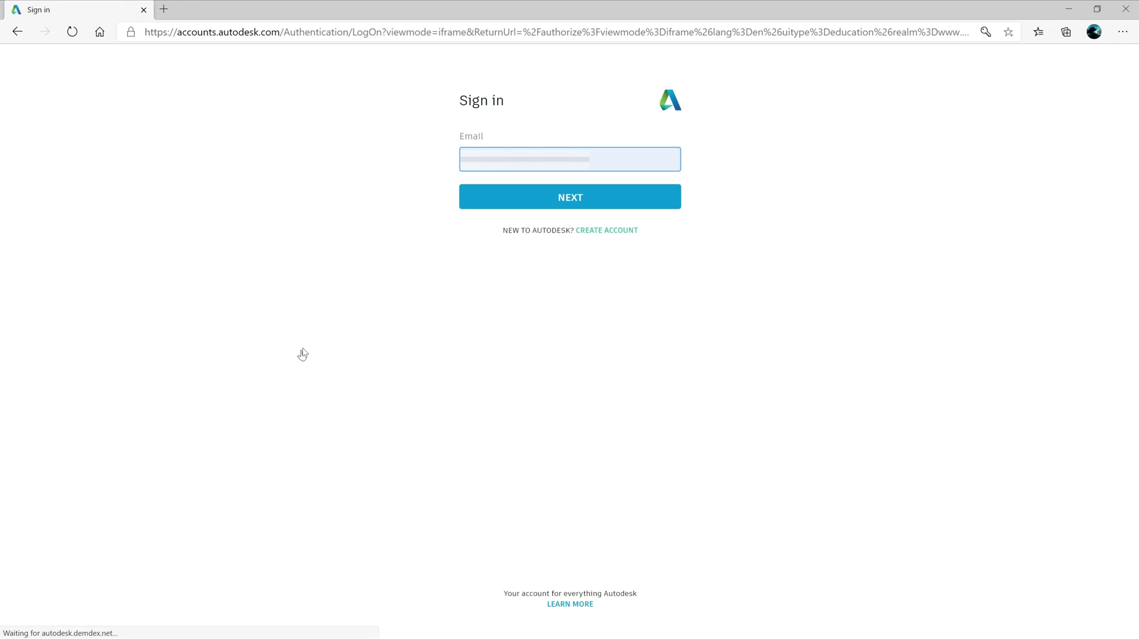
Step: Fill the education form with the country, Educator role and University/Post-Secondary institution, then continue
{"action": "left_click", "coordinate": [601, 235]}
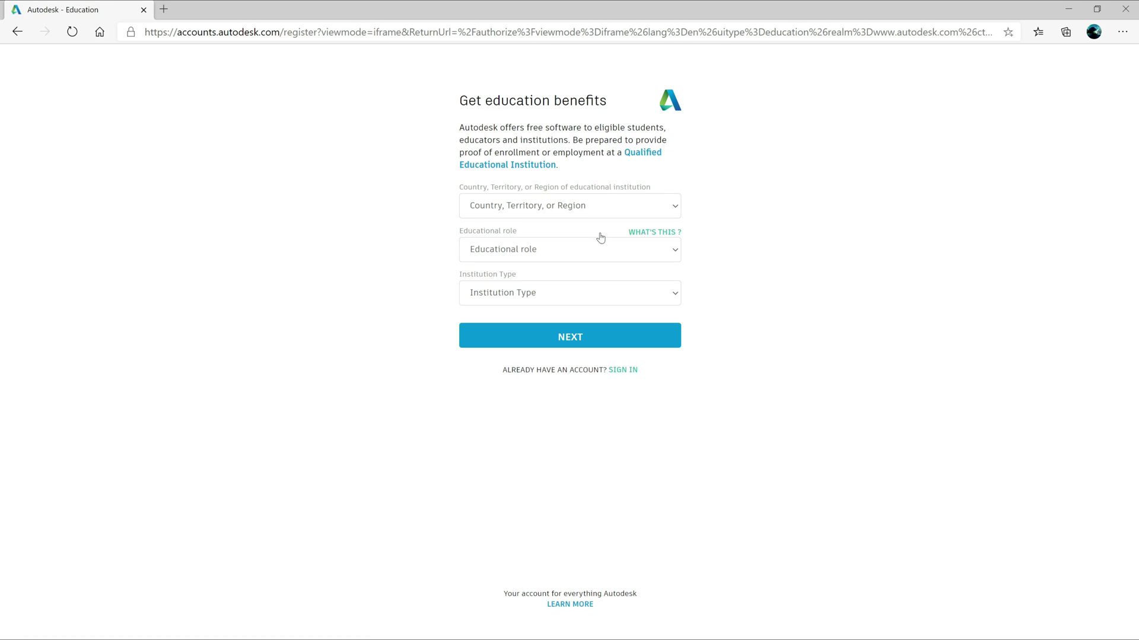
{"action": "left_click", "coordinate": [676, 209]}
{"action": "left_click", "coordinate": [587, 482]}
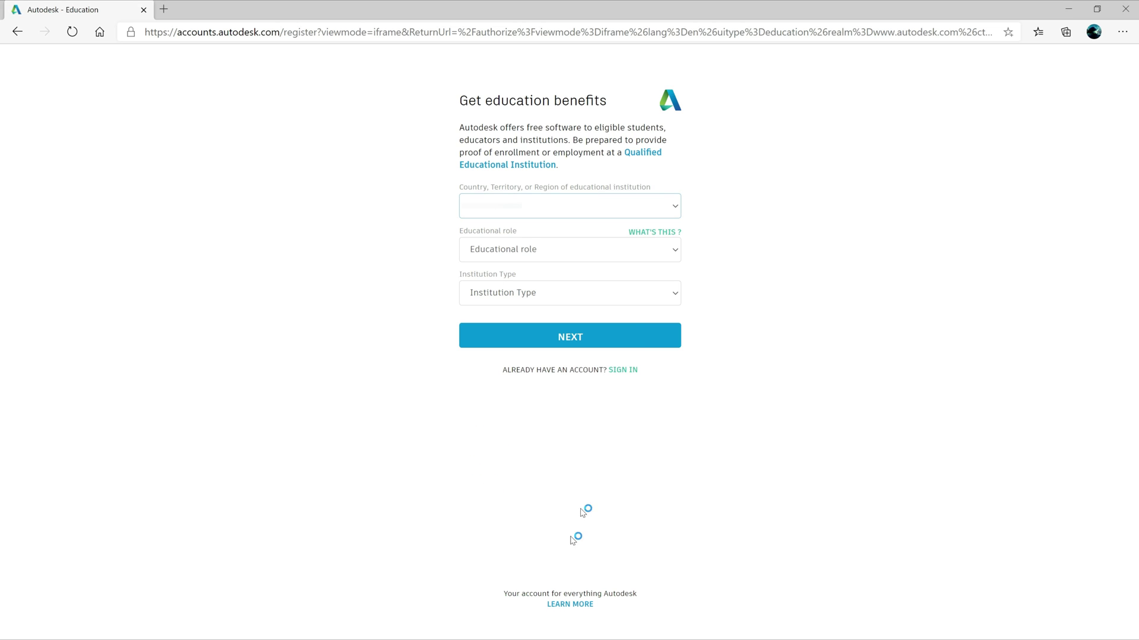
{"action": "left_click", "coordinate": [677, 253]}
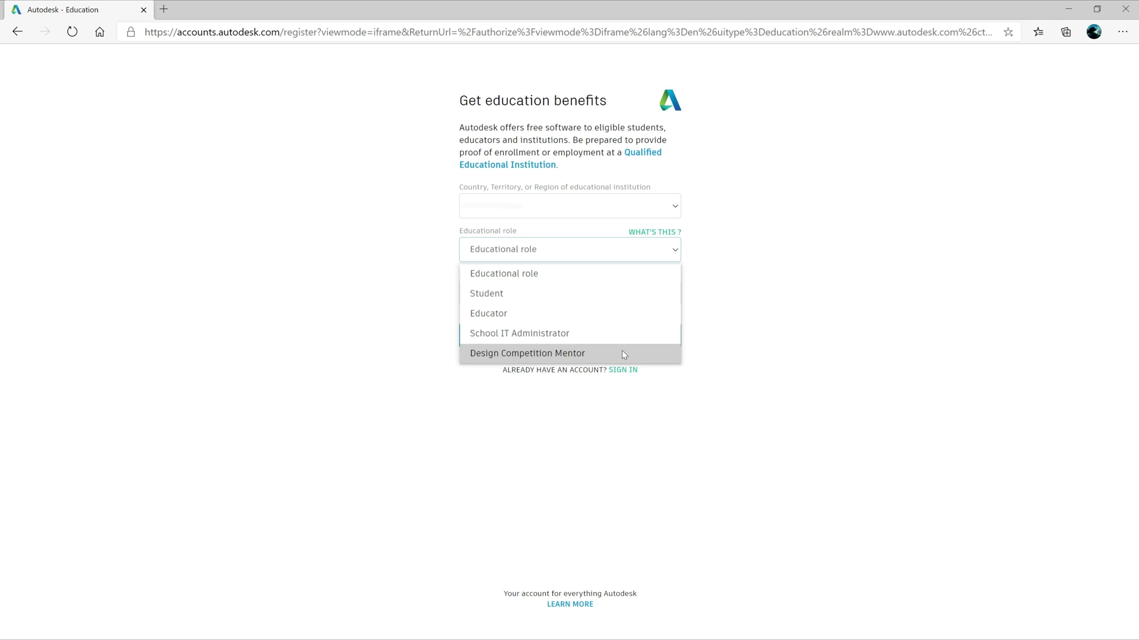
{"action": "left_click", "coordinate": [613, 313]}
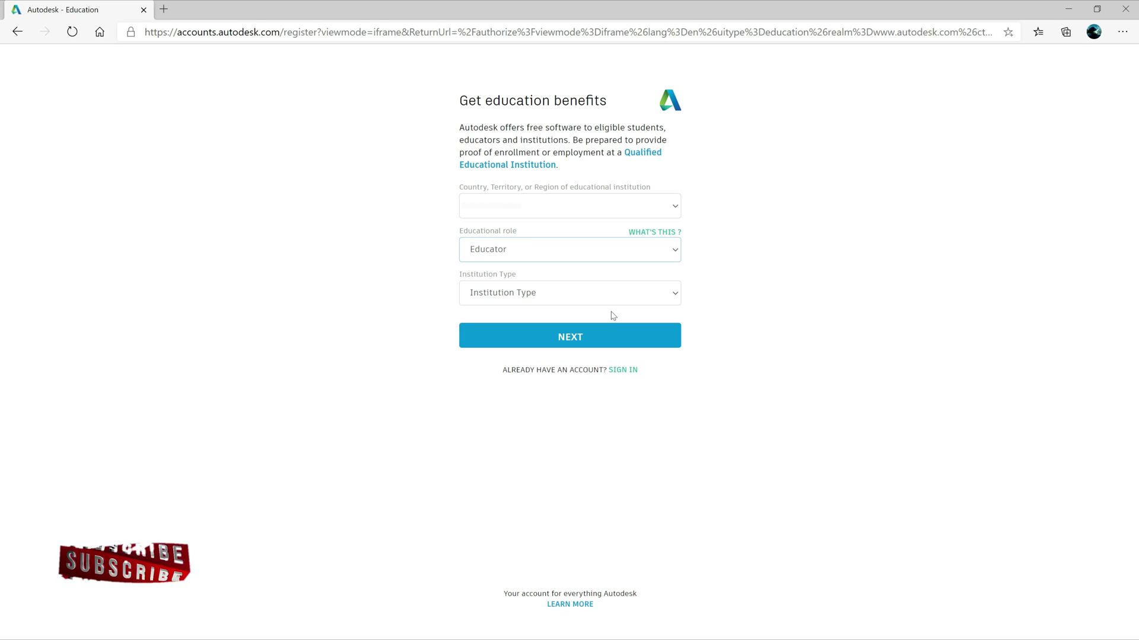
{"action": "left_click", "coordinate": [673, 297]}
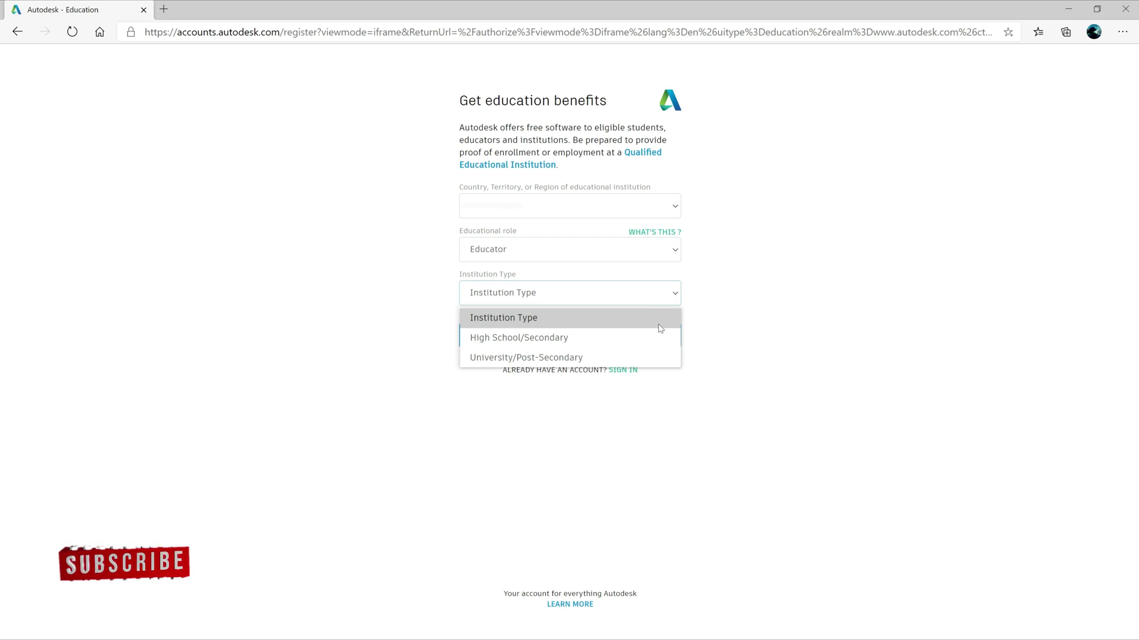
{"action": "left_click", "coordinate": [660, 358]}
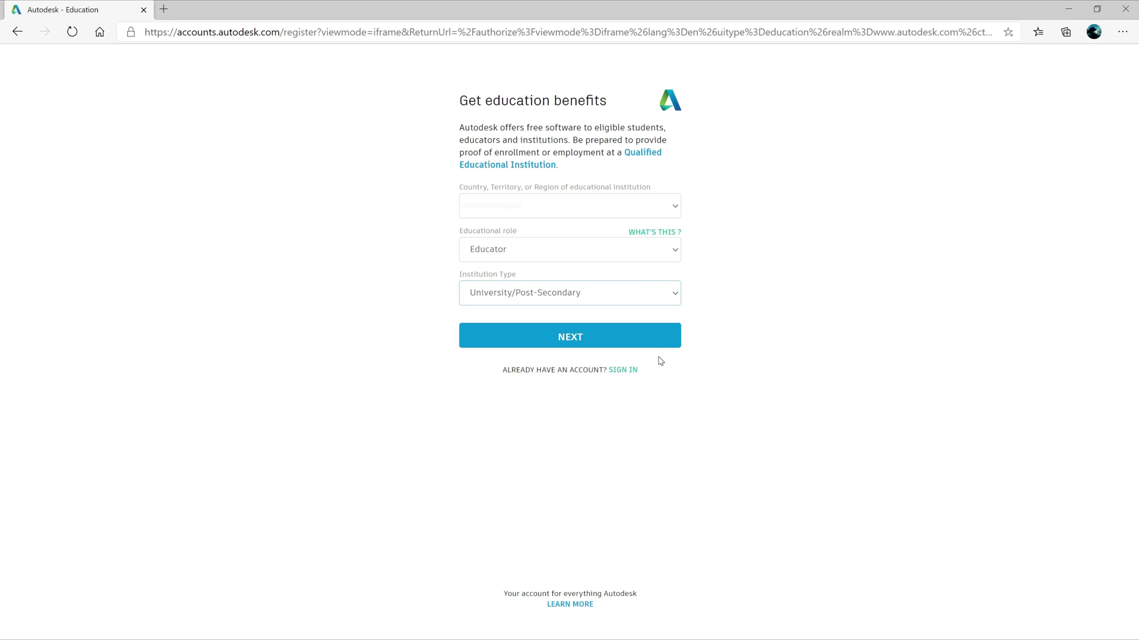
{"action": "left_click", "coordinate": [615, 343]}
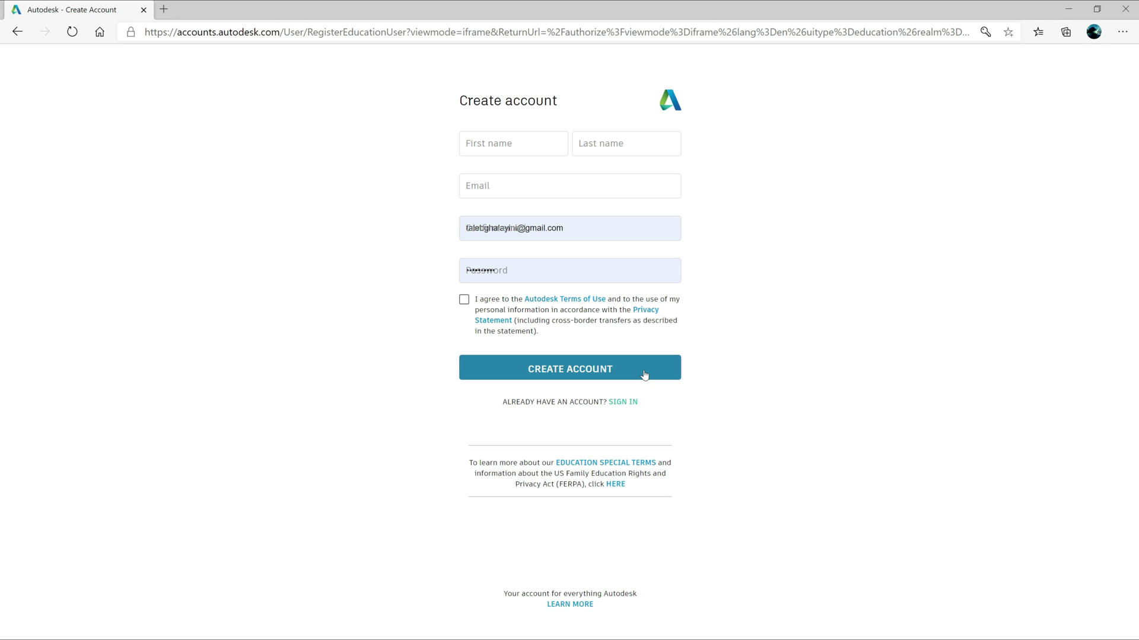
Step: Sign in to the existing Autodesk account with its e-mail and password
{"action": "left_click", "coordinate": [622, 403]}
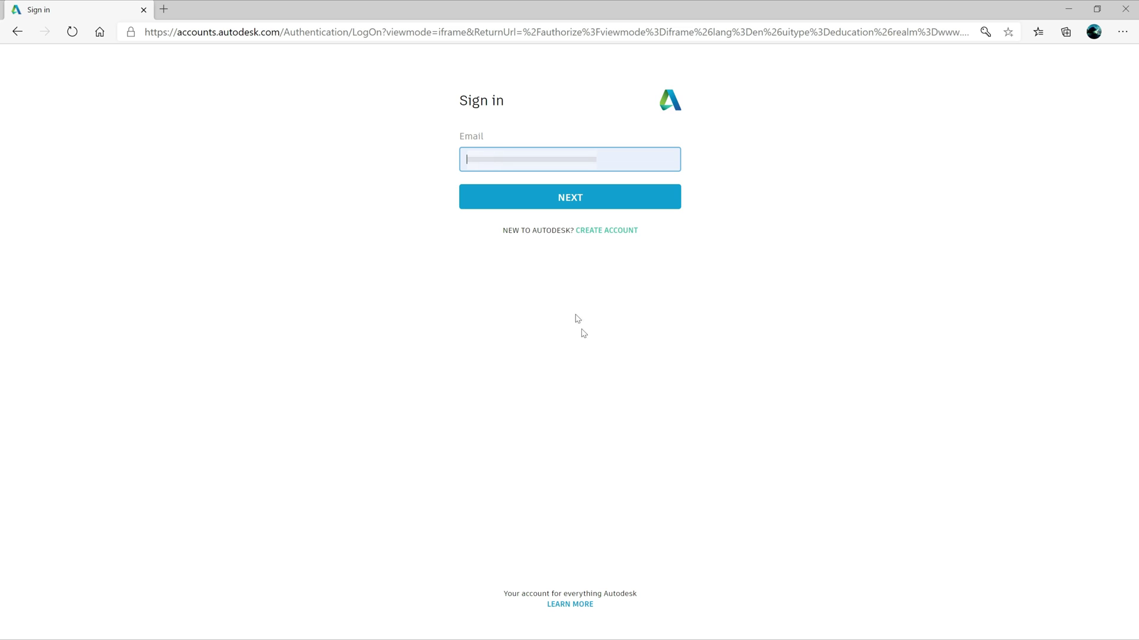
{"action": "left_click", "coordinate": [576, 198]}
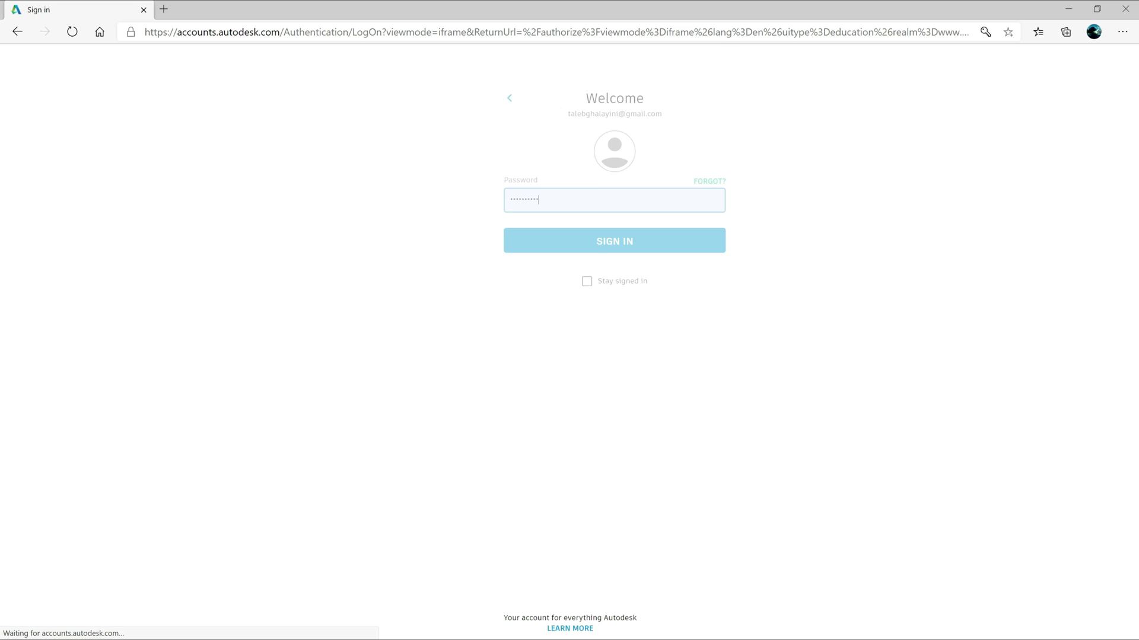
{"action": "left_click", "coordinate": [599, 248]}
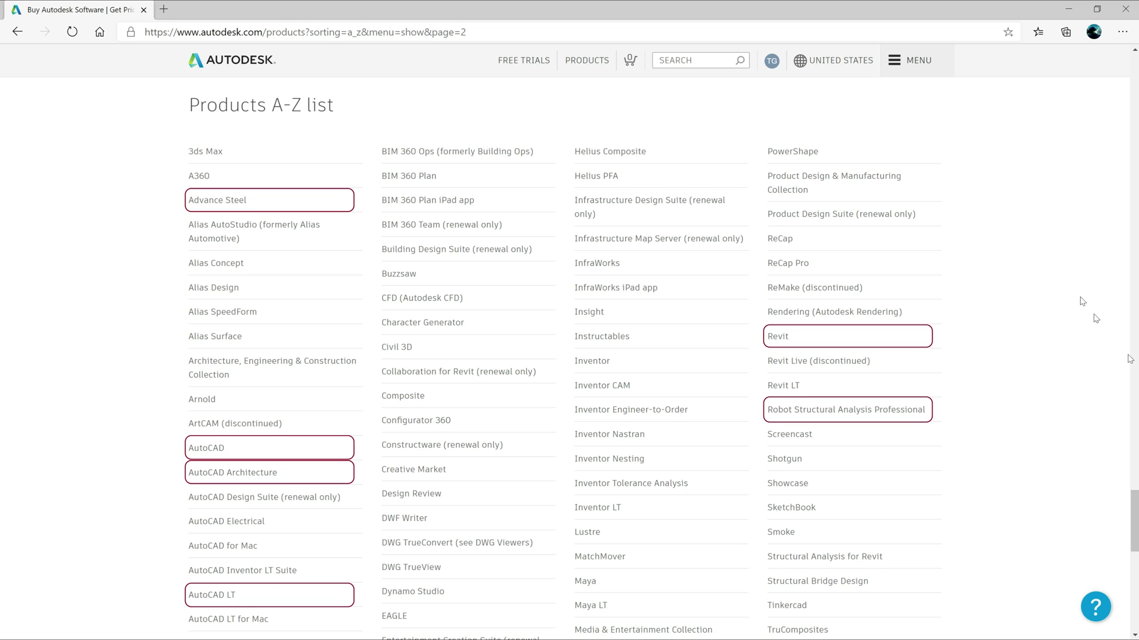
Step: Minimize the browser to bring back AutoCAD's Start tab
{"action": "left_click", "coordinate": [1067, 7]}
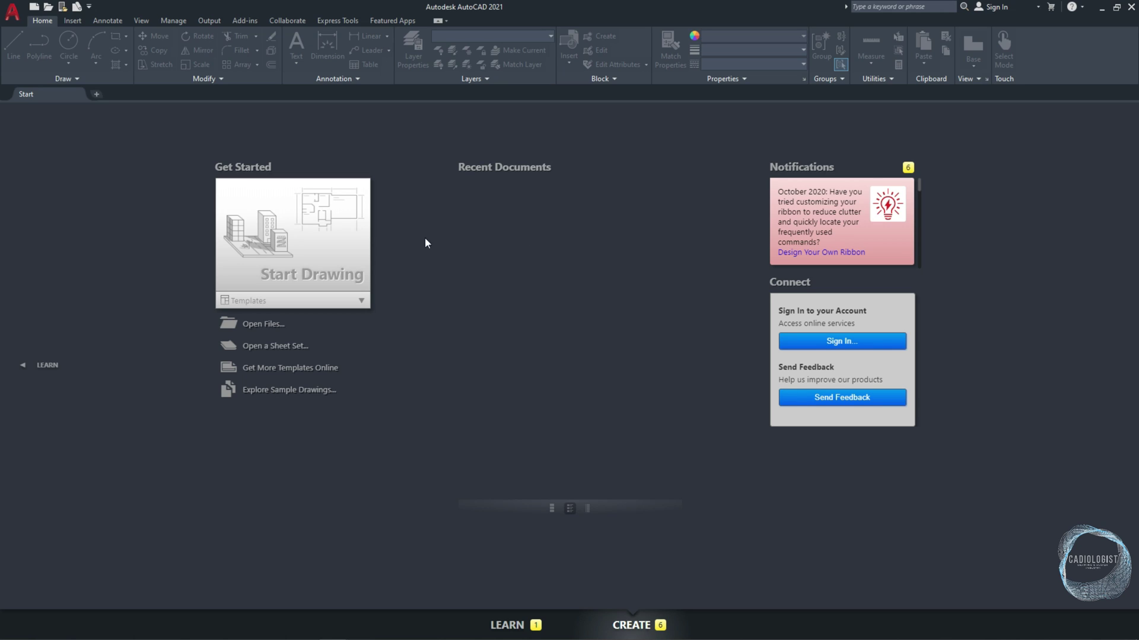
Step: Create a new blank drawing, Drawing1, from the Start Drawing tile
{"action": "left_click", "coordinate": [339, 247]}
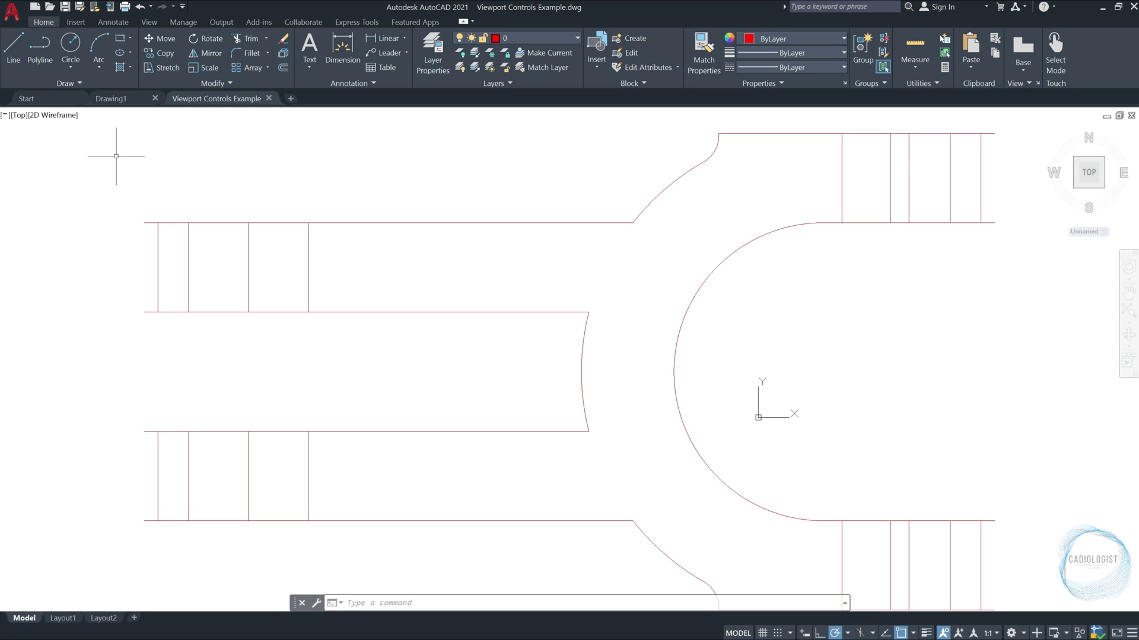
Step: Set the viewport to the Back view, then bring the viewpoint list up again
{"action": "left_click", "coordinate": [20, 116]}
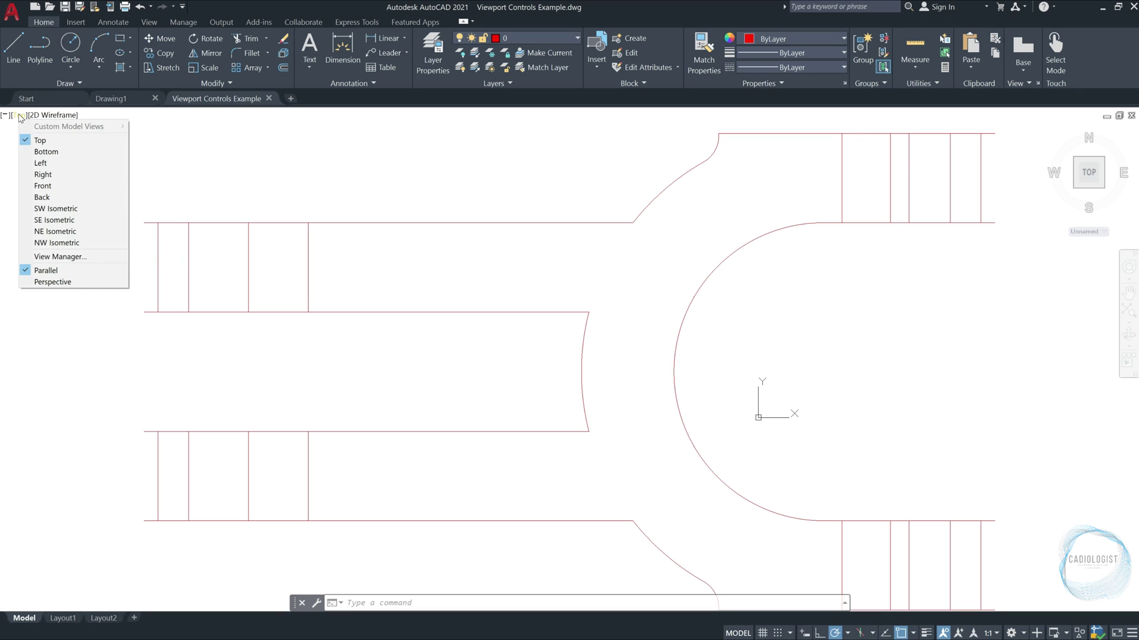
{"action": "left_click", "coordinate": [62, 197]}
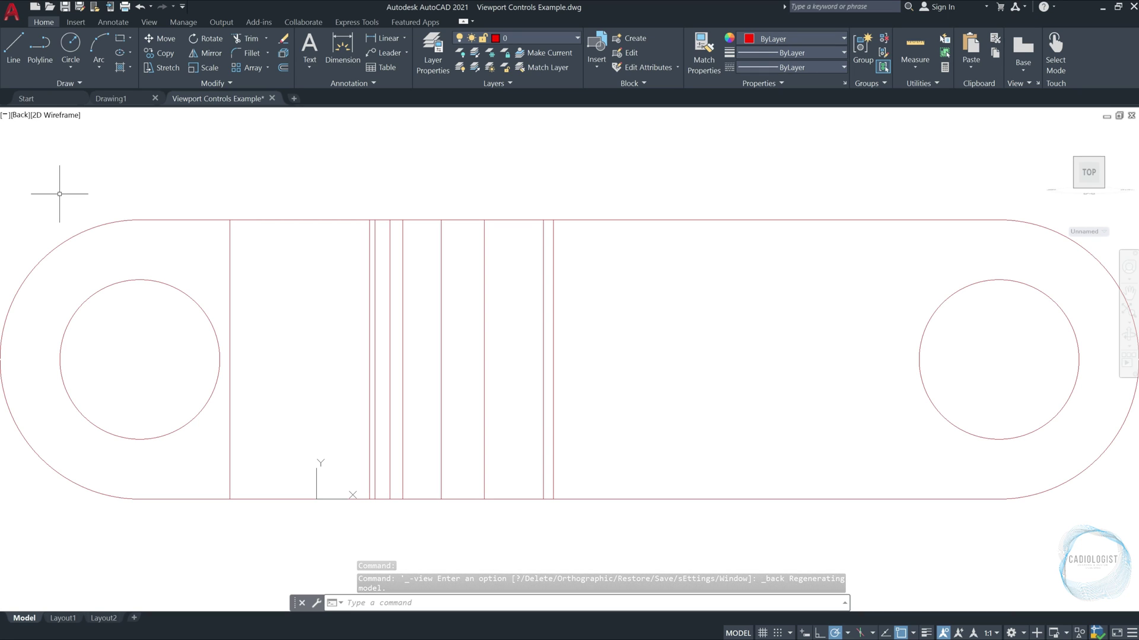
{"action": "left_click", "coordinate": [20, 115]}
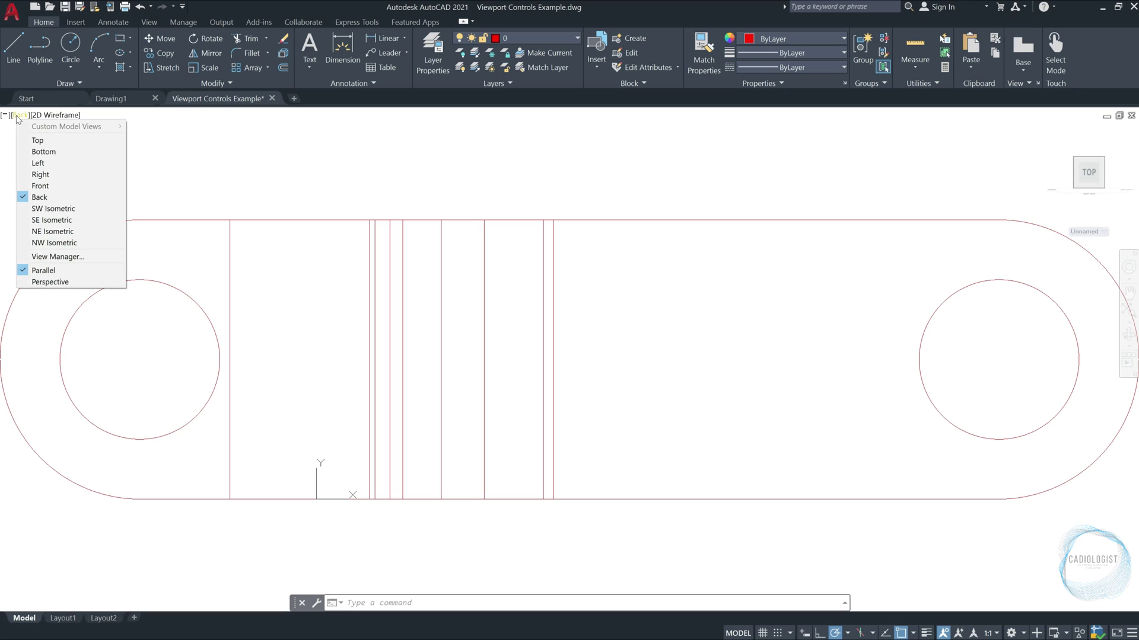
Step: Set the viewport to SW Isometric, then bring the viewpoint list up again
{"action": "left_click", "coordinate": [80, 211]}
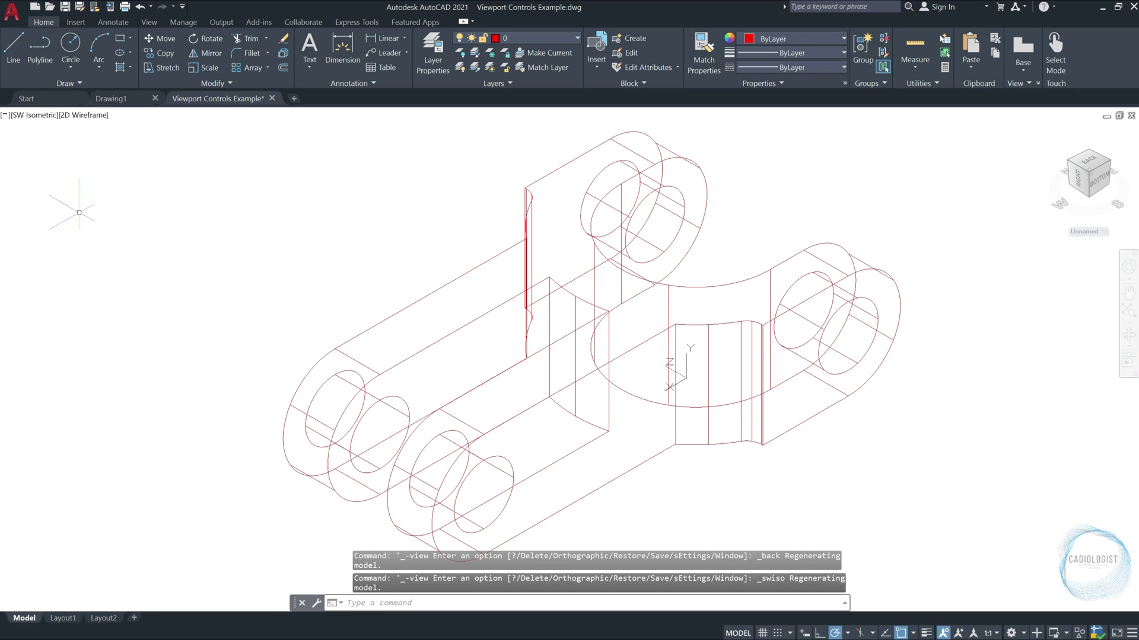
{"action": "left_click", "coordinate": [34, 115]}
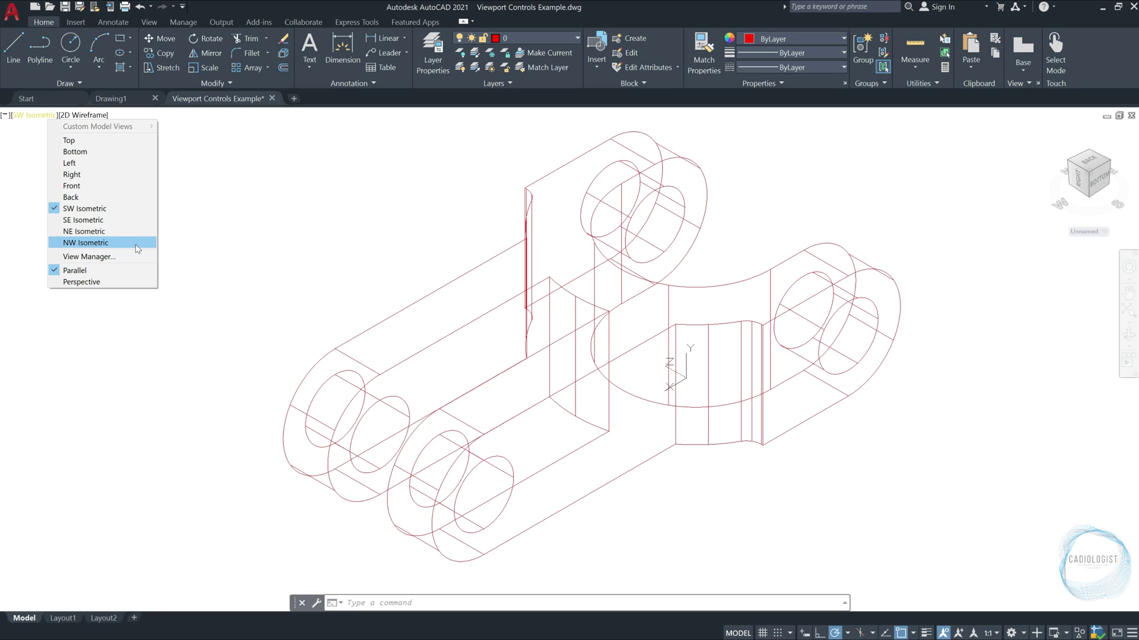
Step: Keep SW Isometric, cancel the stray selection window and show the visual styles list
{"action": "left_click", "coordinate": [331, 175]}
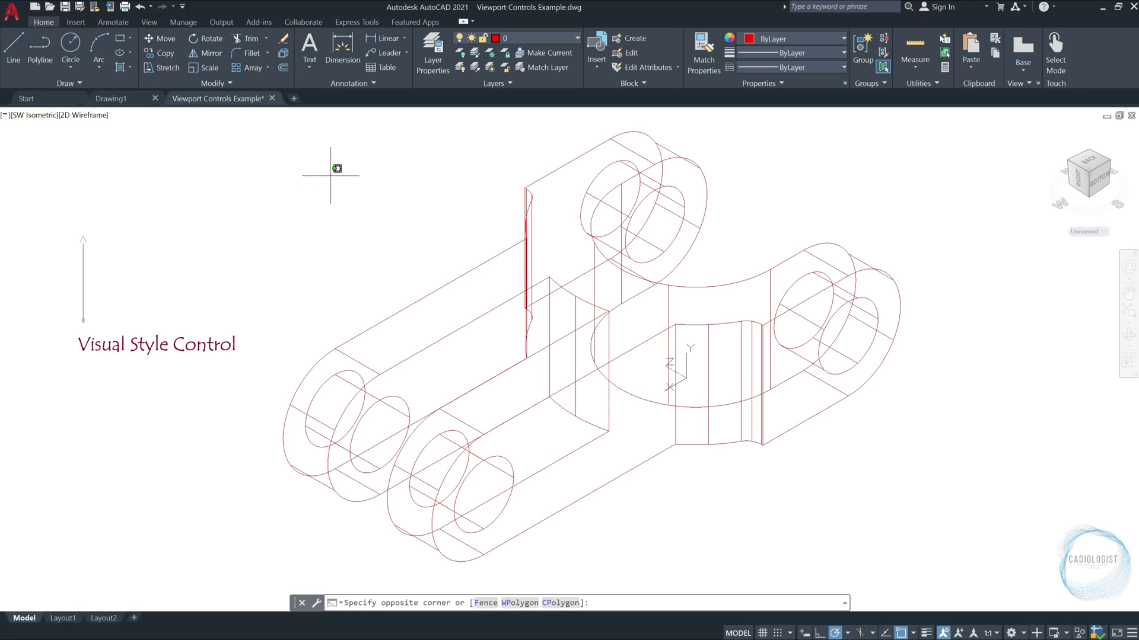
{"action": "left_click", "coordinate": [338, 180]}
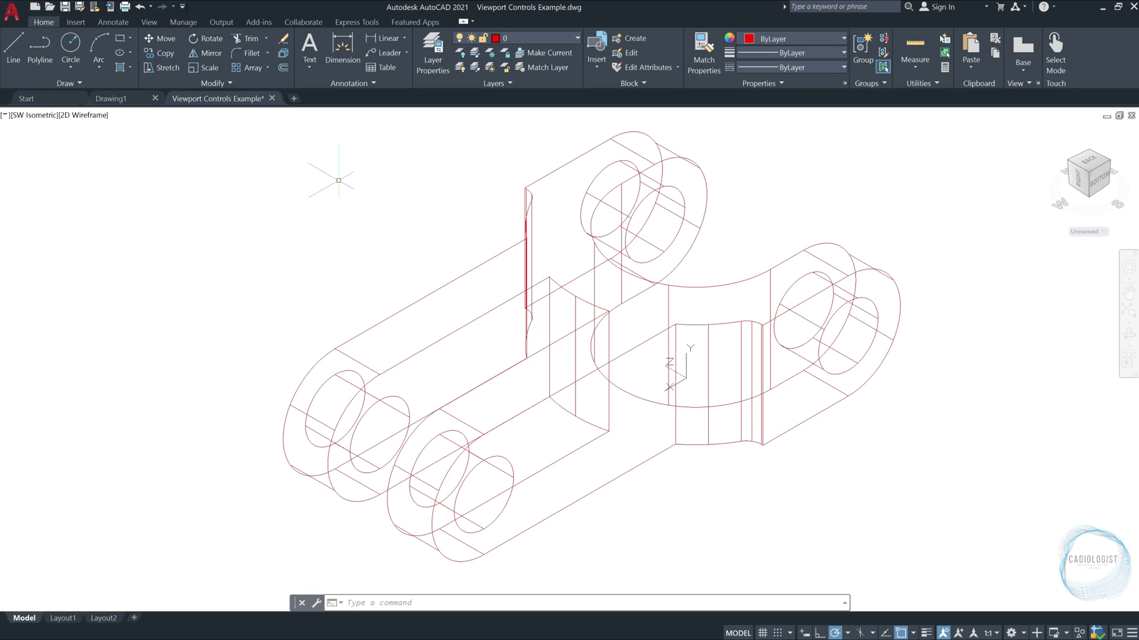
{"action": "left_click", "coordinate": [84, 117]}
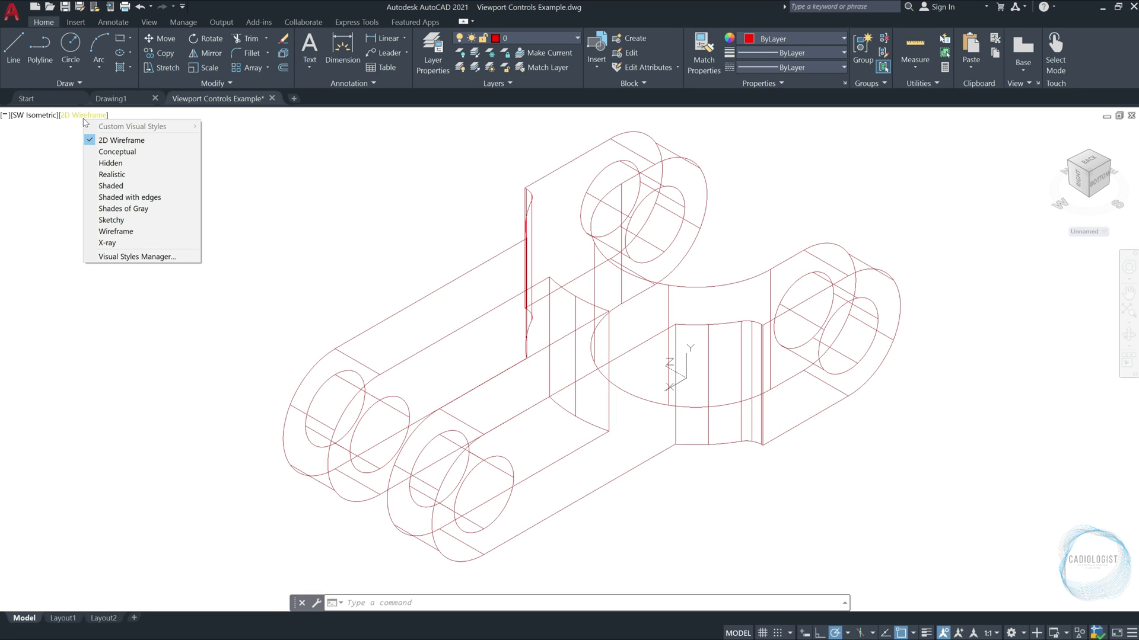
Step: Cycle the visual style through Conceptual, Realistic and Sketchy, ending on X-Ray
{"action": "left_click", "coordinate": [132, 152]}
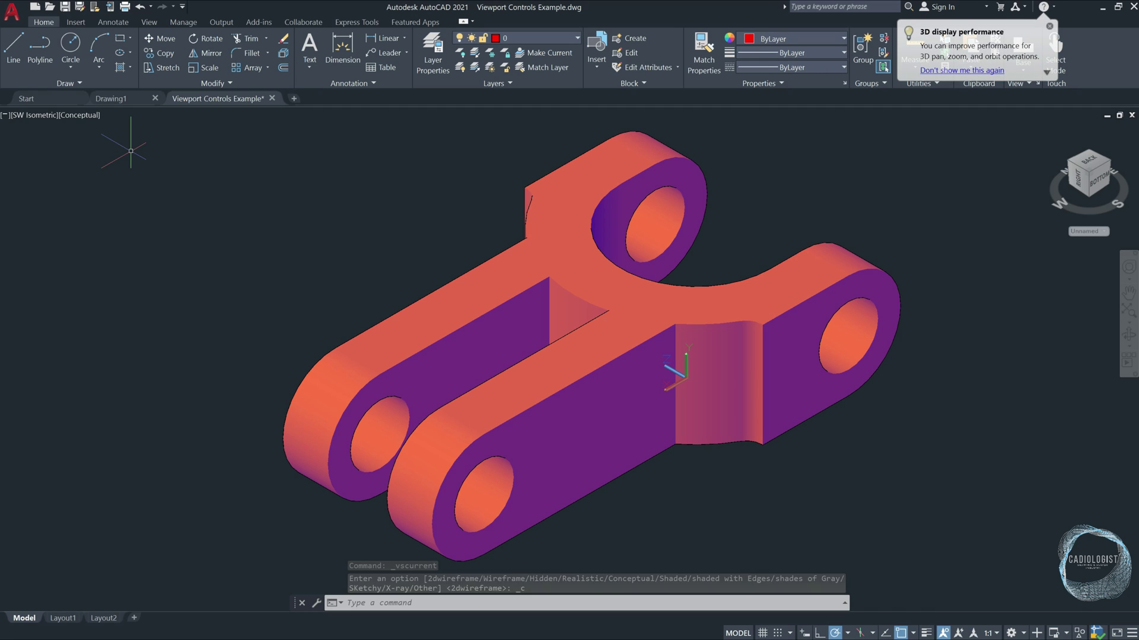
{"action": "left_click", "coordinate": [90, 122]}
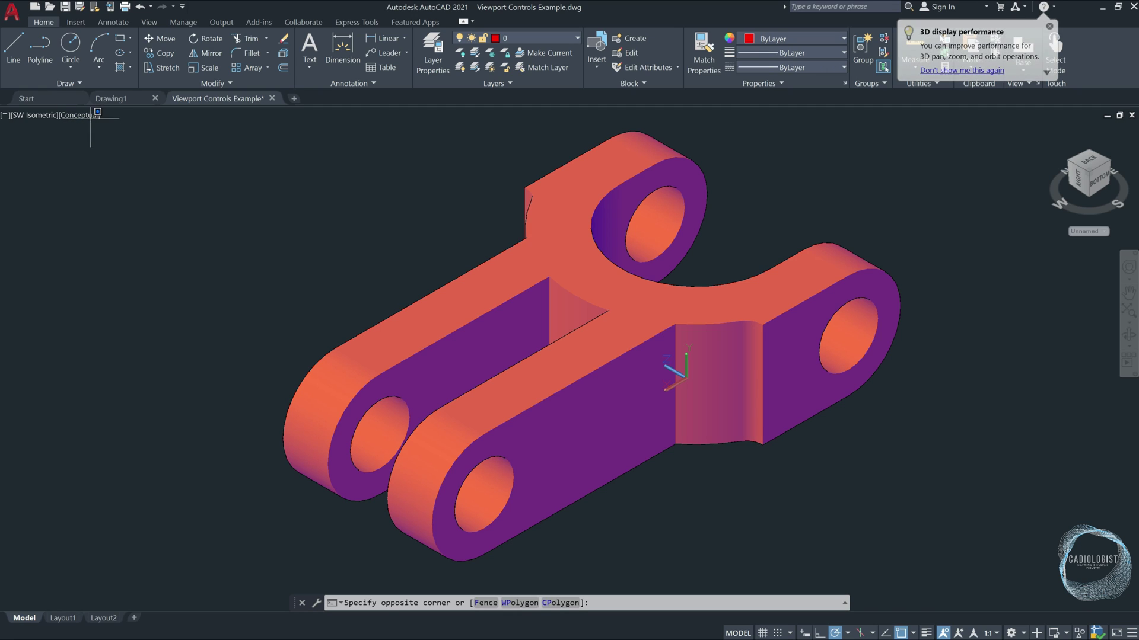
{"action": "left_click", "coordinate": [89, 119]}
{"action": "left_click", "coordinate": [90, 116]}
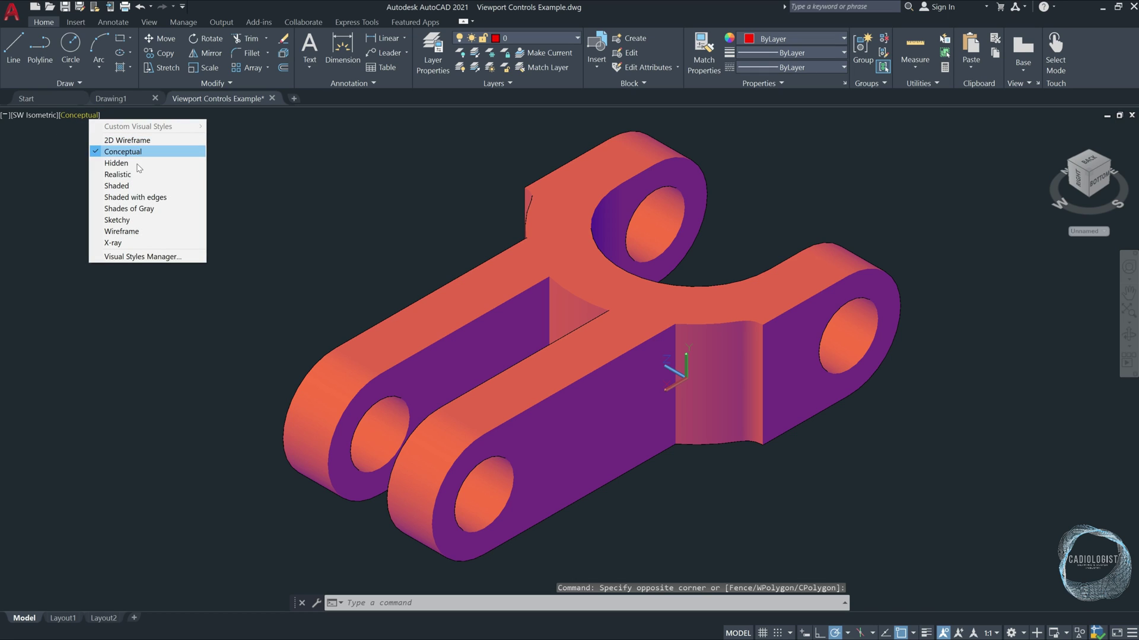
{"action": "left_click", "coordinate": [119, 174]}
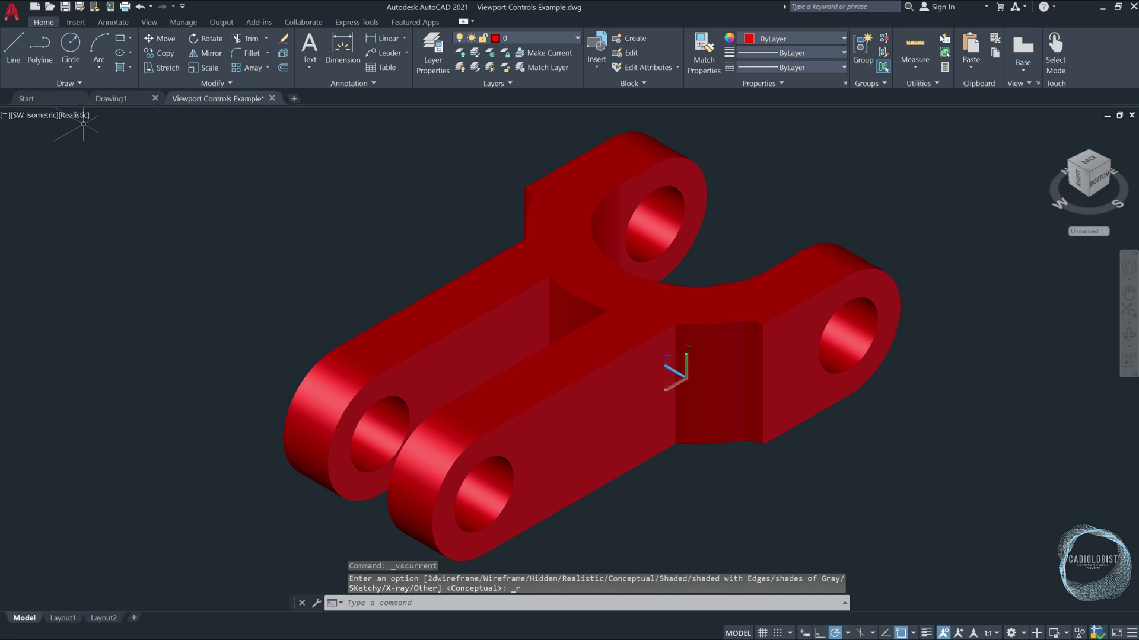
{"action": "left_click", "coordinate": [81, 120]}
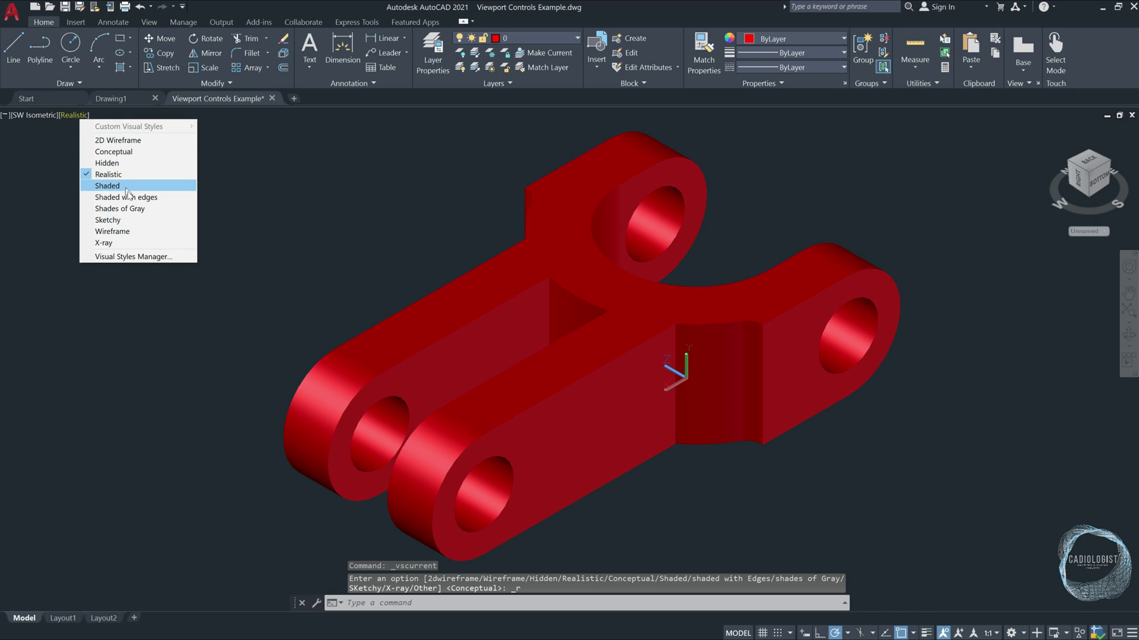
{"action": "left_click", "coordinate": [144, 220]}
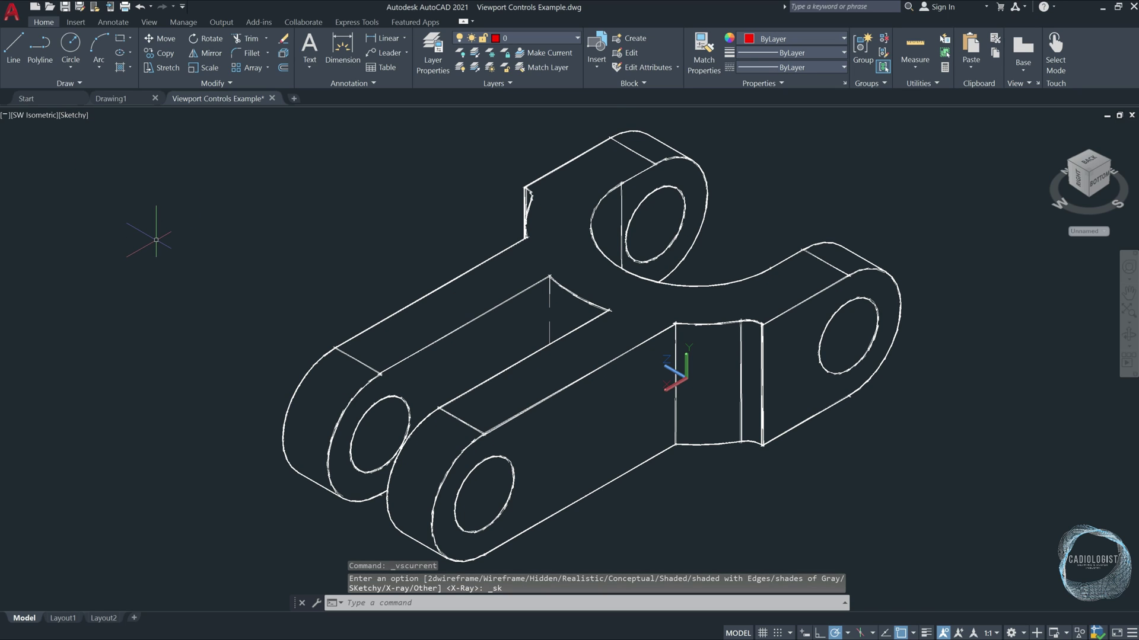
{"action": "left_click", "coordinate": [83, 119]}
{"action": "left_click", "coordinate": [146, 244]}
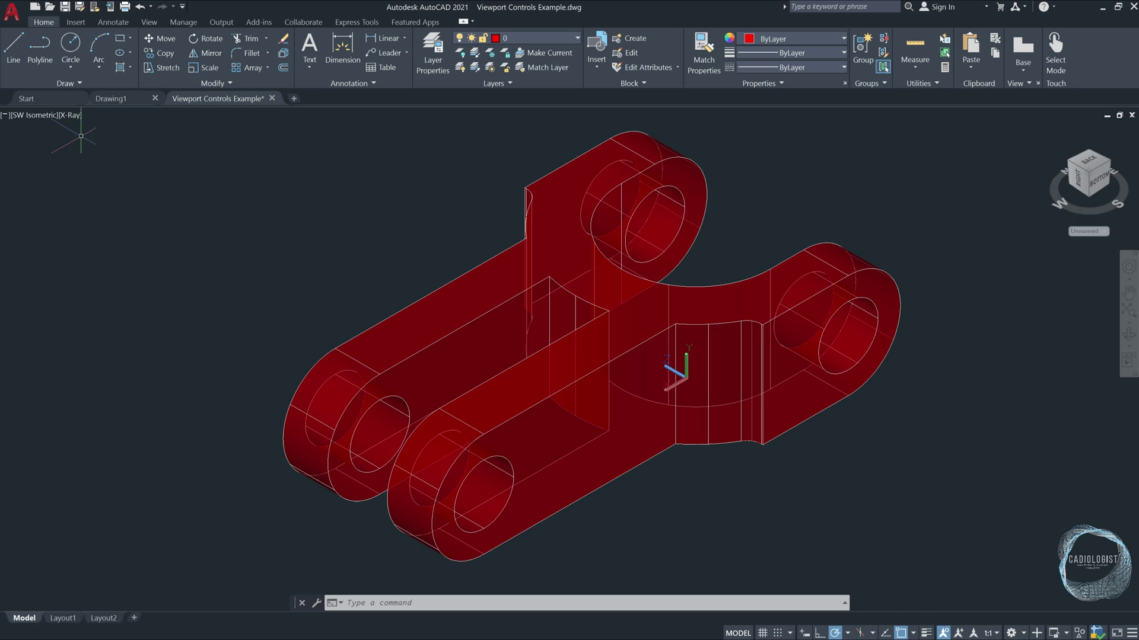
Step: In the Visual Styles Manager, set the X-Ray style's edge colour to Yellow
{"action": "left_click", "coordinate": [70, 115]}
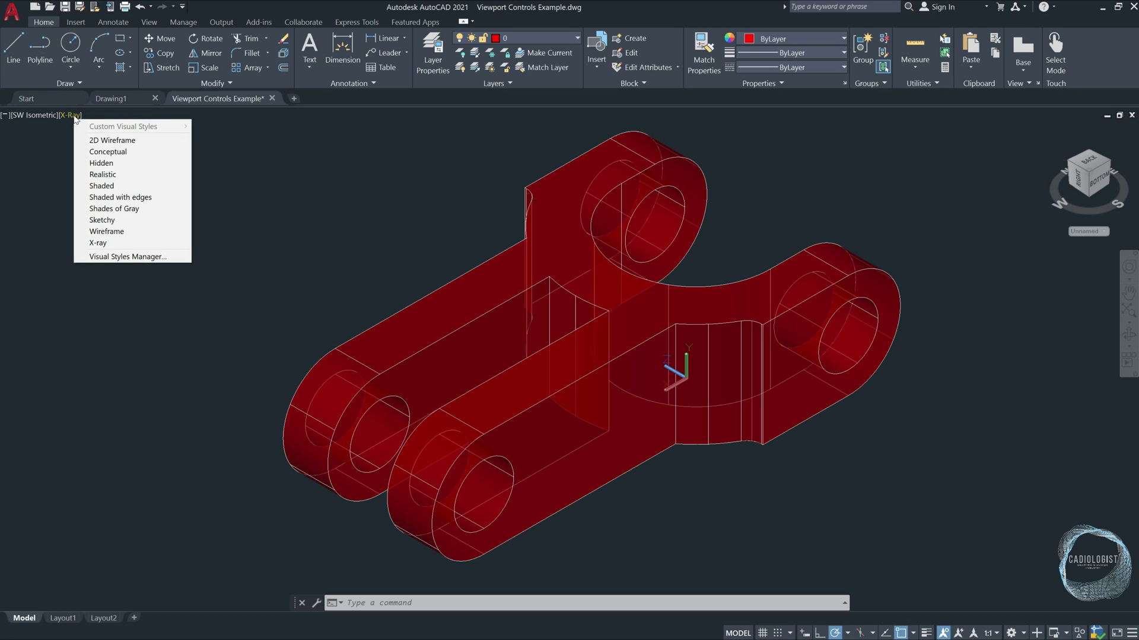
{"action": "left_click", "coordinate": [140, 261]}
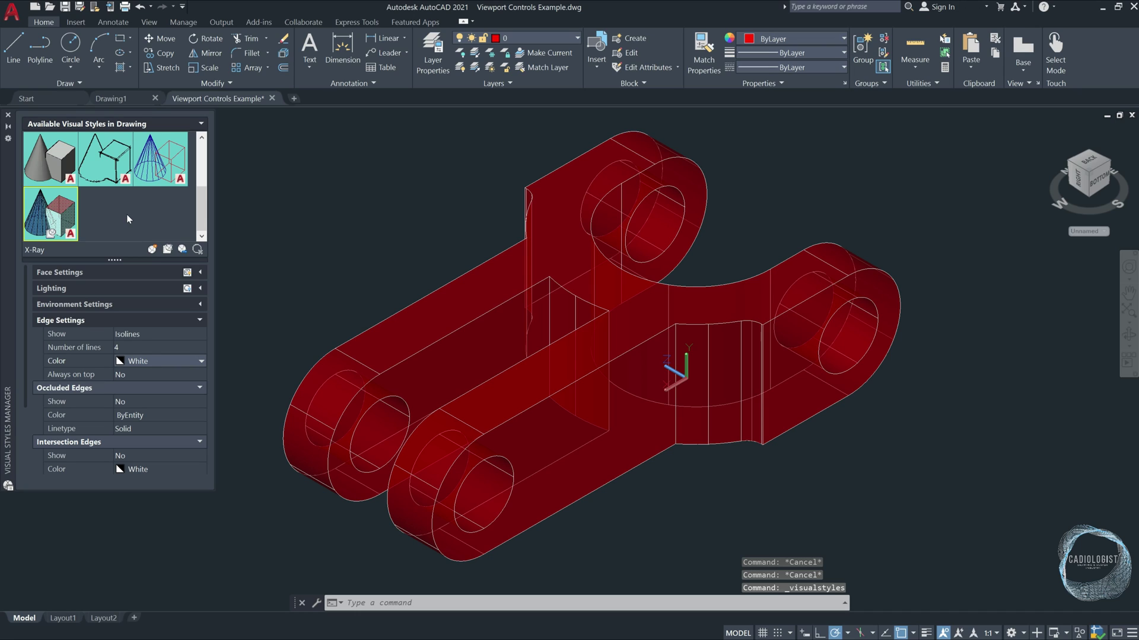
{"action": "scroll", "coordinate": [130, 221], "scroll_direction": "up", "scroll_amount": 3}
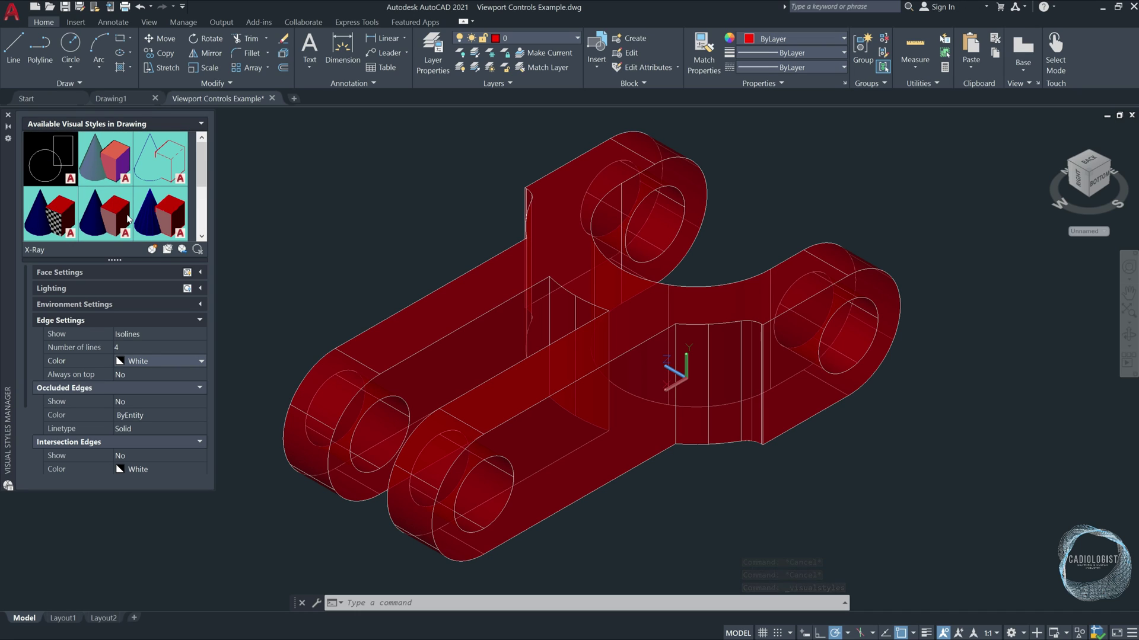
{"action": "scroll", "coordinate": [76, 212], "scroll_direction": "down", "scroll_amount": 3}
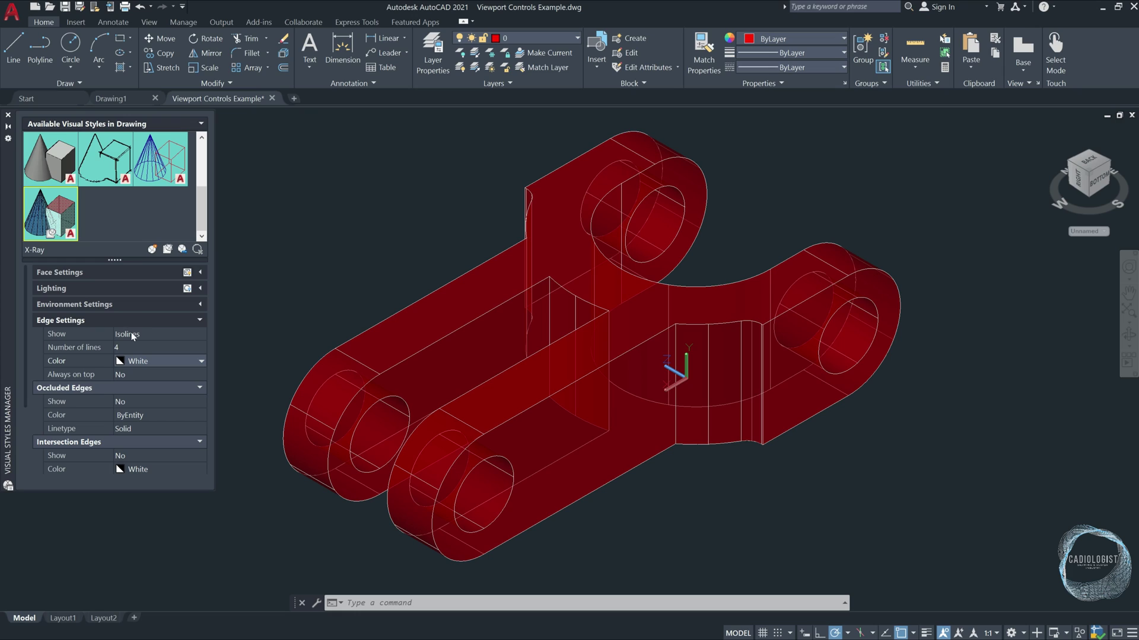
{"action": "left_click", "coordinate": [140, 363]}
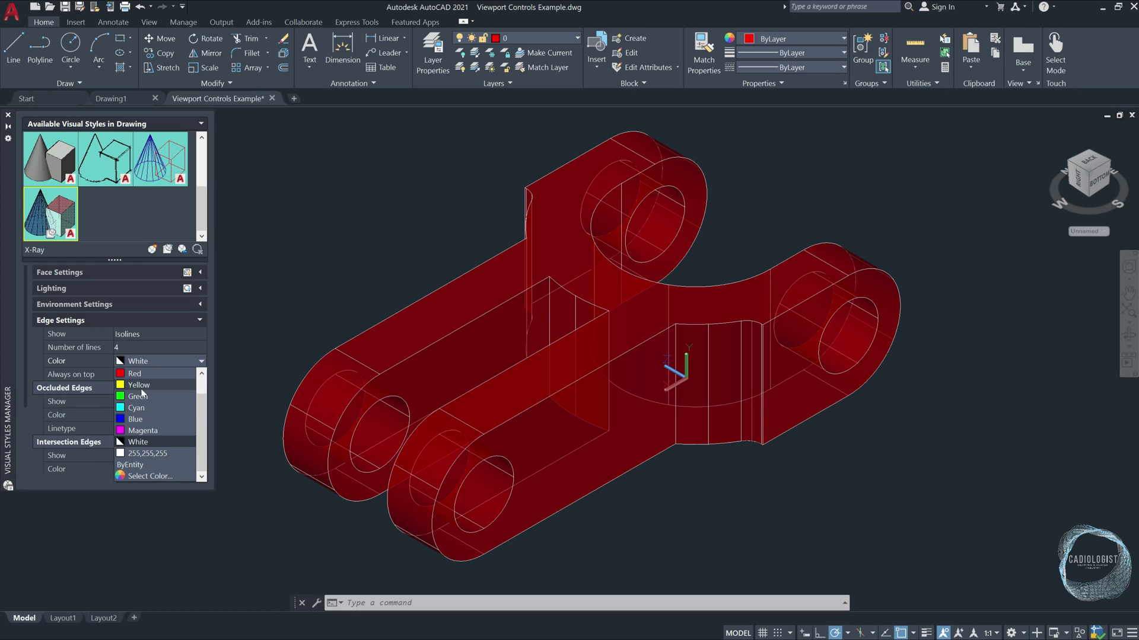
{"action": "left_click", "coordinate": [142, 390]}
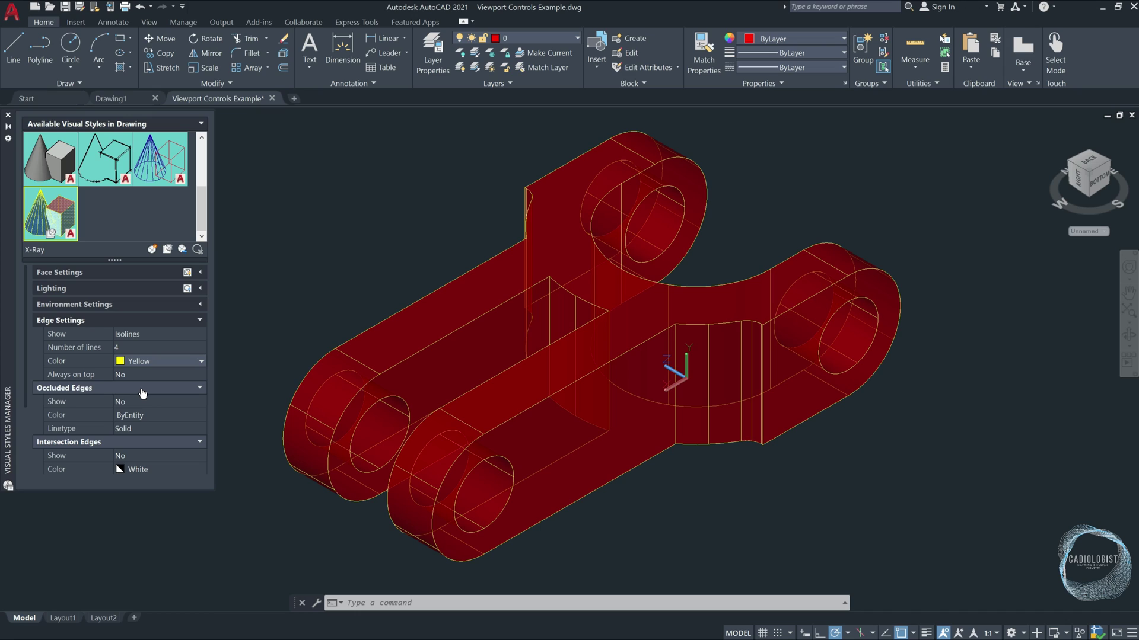
Step: Set the X-Ray style's edge Show setting to None
{"action": "left_click", "coordinate": [147, 337]}
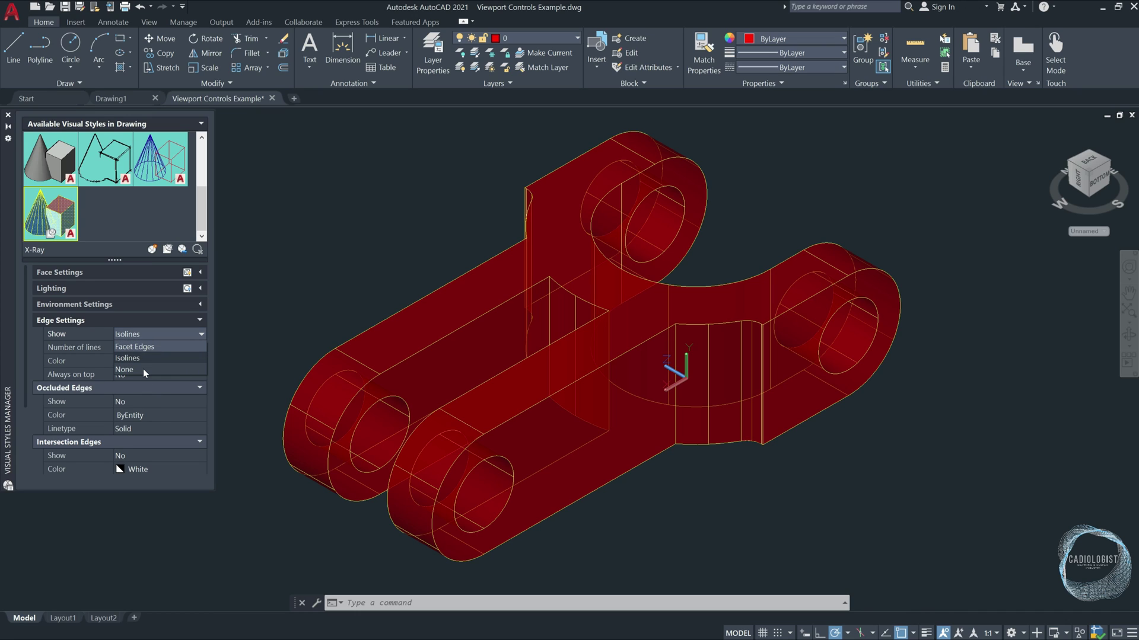
{"action": "left_click", "coordinate": [143, 370]}
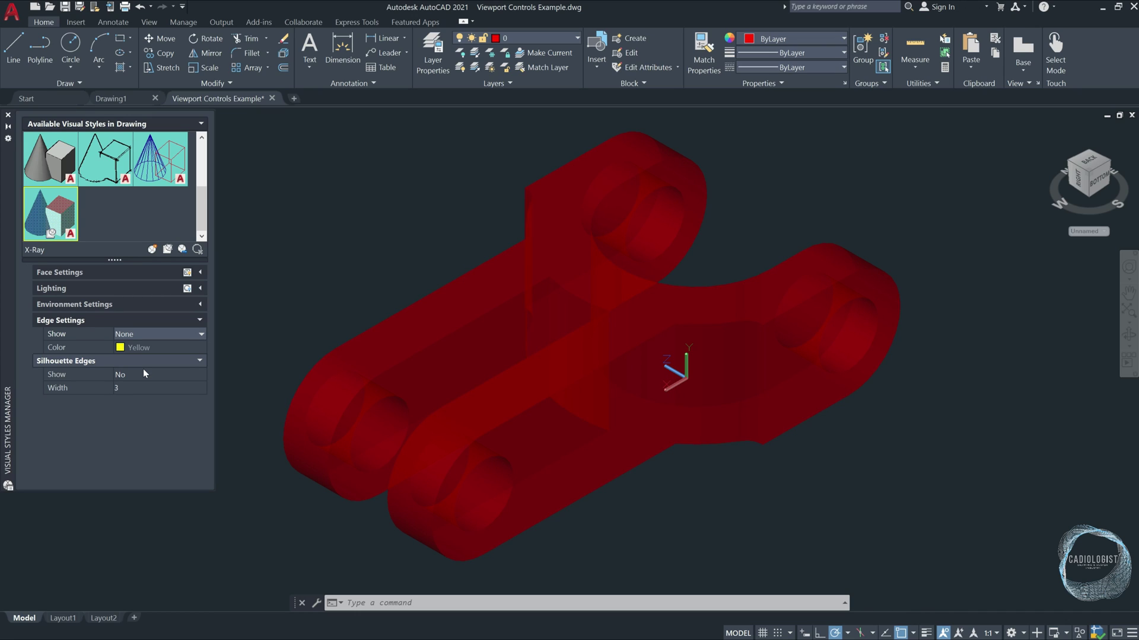
{"action": "left_click", "coordinate": [213, 220]}
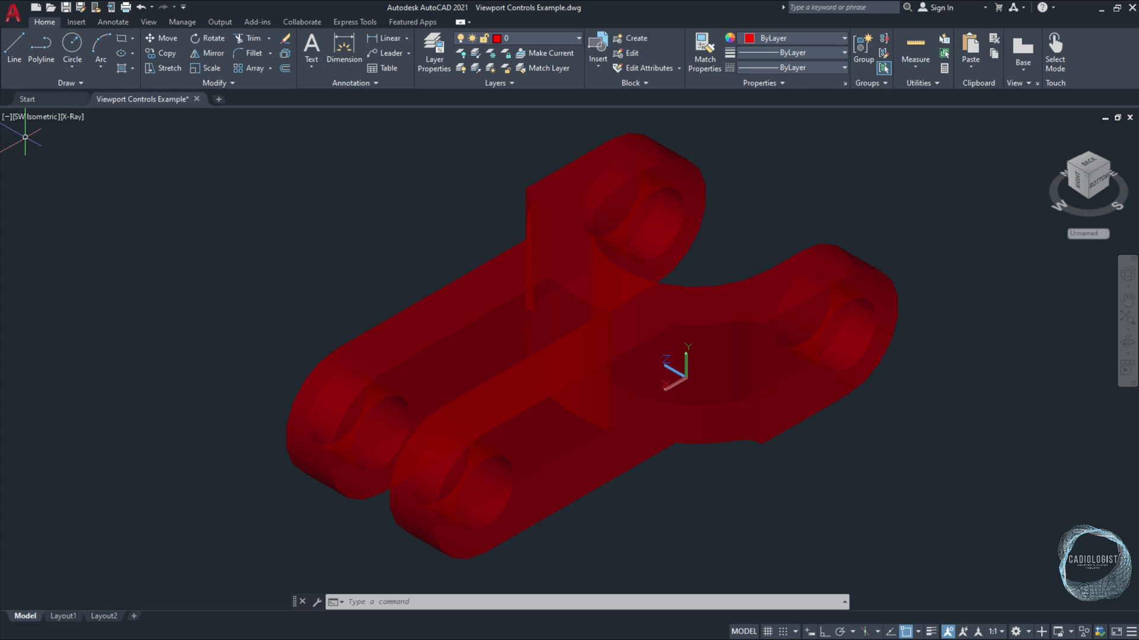
{"action": "left_click", "coordinate": [6, 117]}
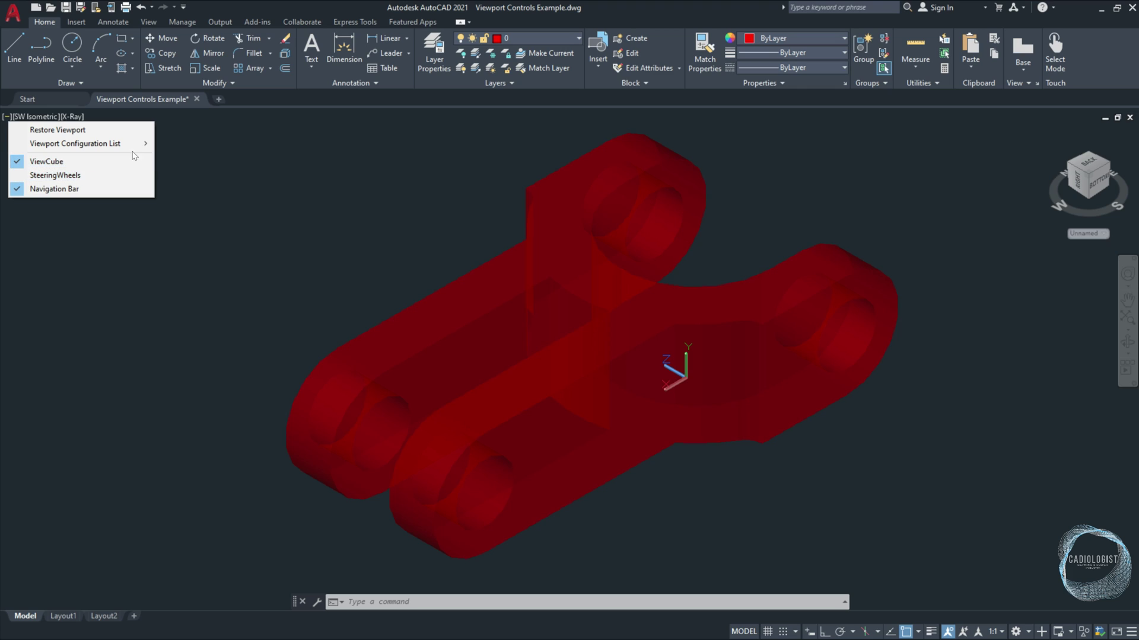
{"action": "mouse_move", "coordinate": [146, 148]}
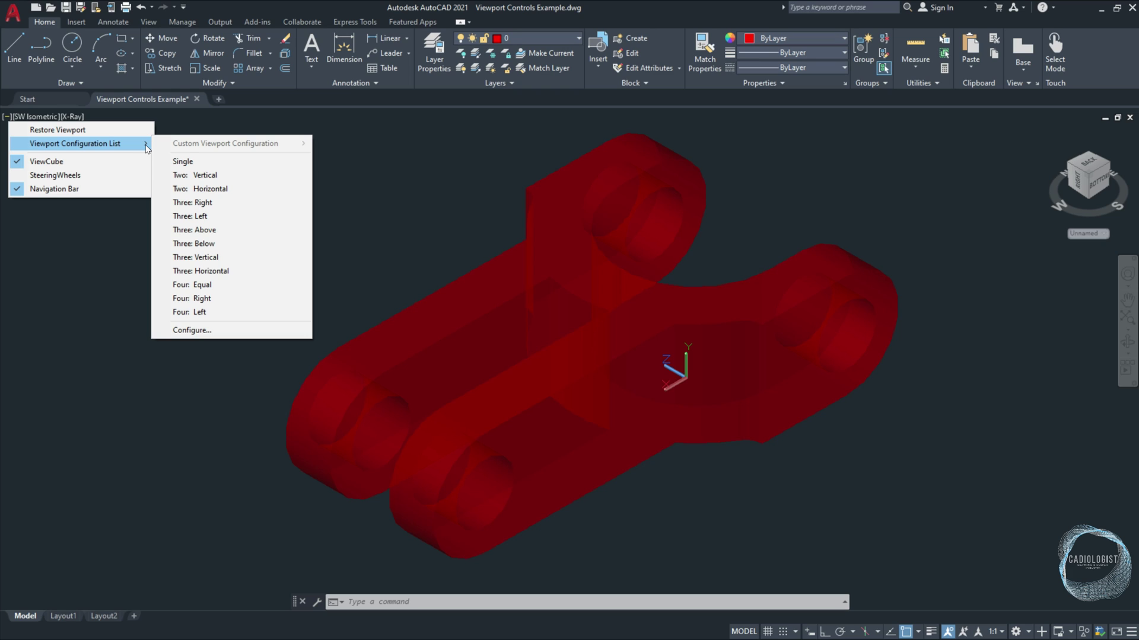
{"action": "left_click", "coordinate": [220, 214]}
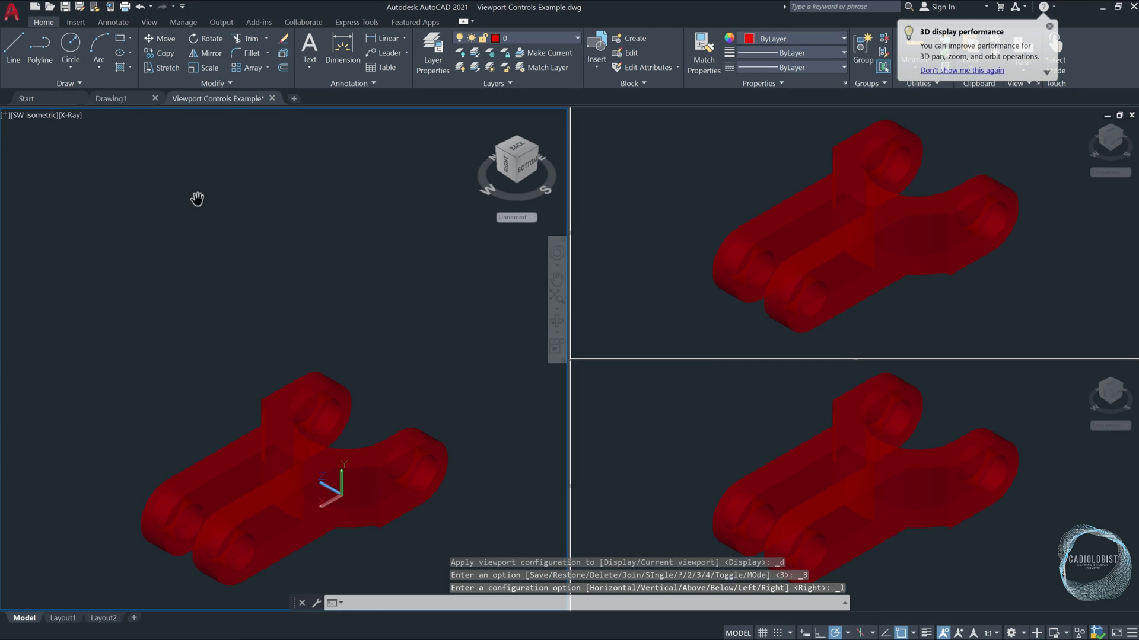
{"action": "middle_click", "coordinate": [197, 197]}
{"action": "middle_click", "coordinate": [197, 197]}
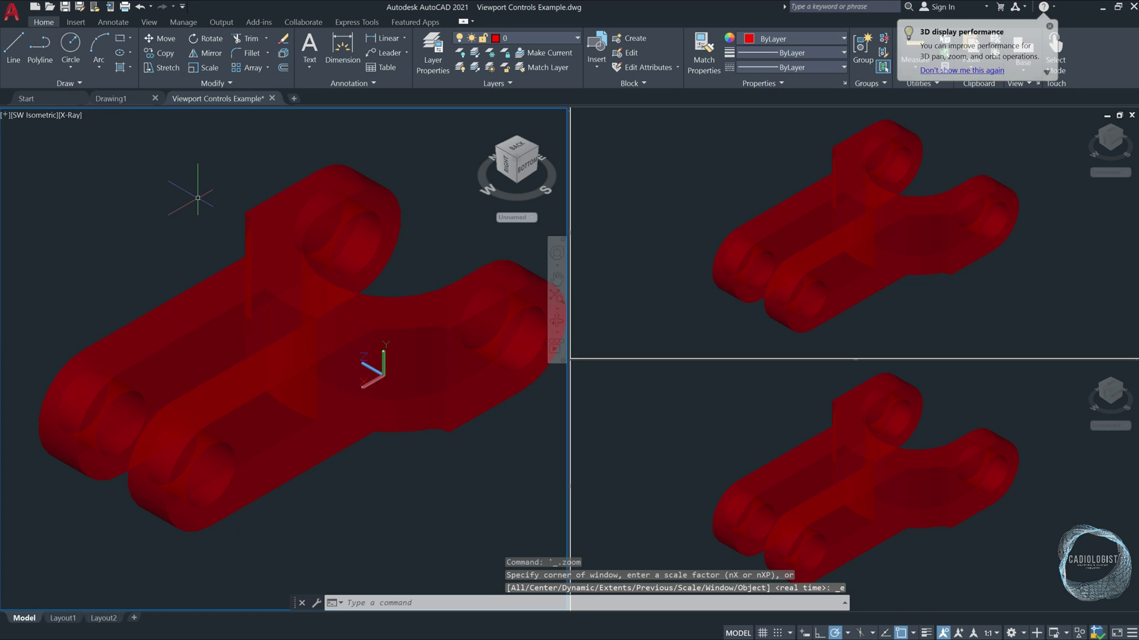
{"action": "left_click", "coordinate": [594, 232]}
{"action": "left_click", "coordinate": [663, 399]}
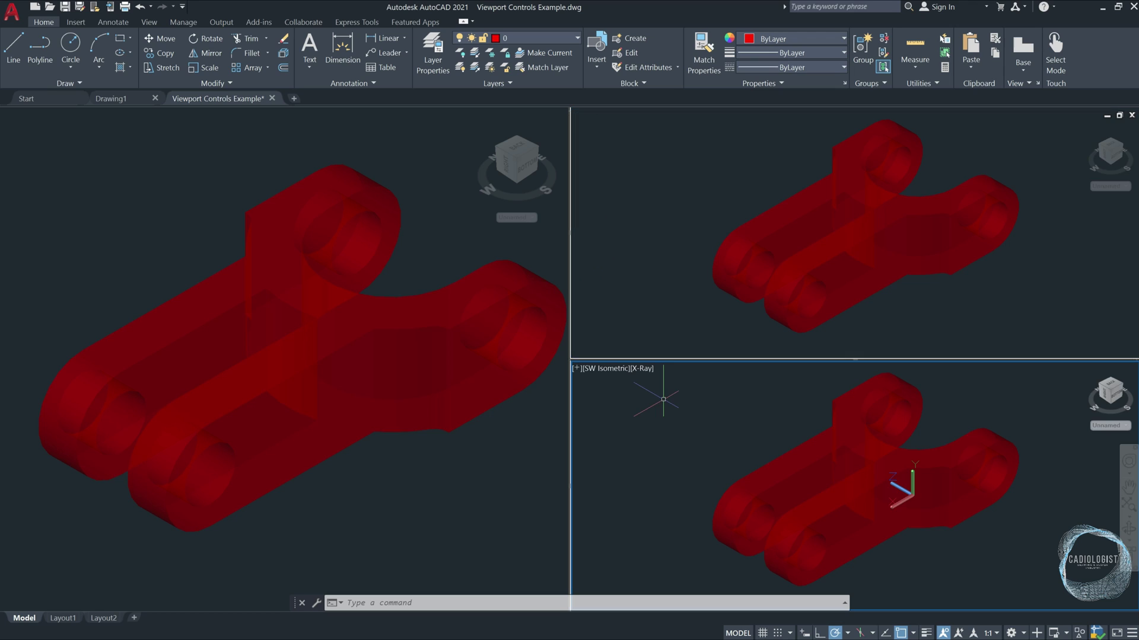
{"action": "left_click", "coordinate": [773, 471]}
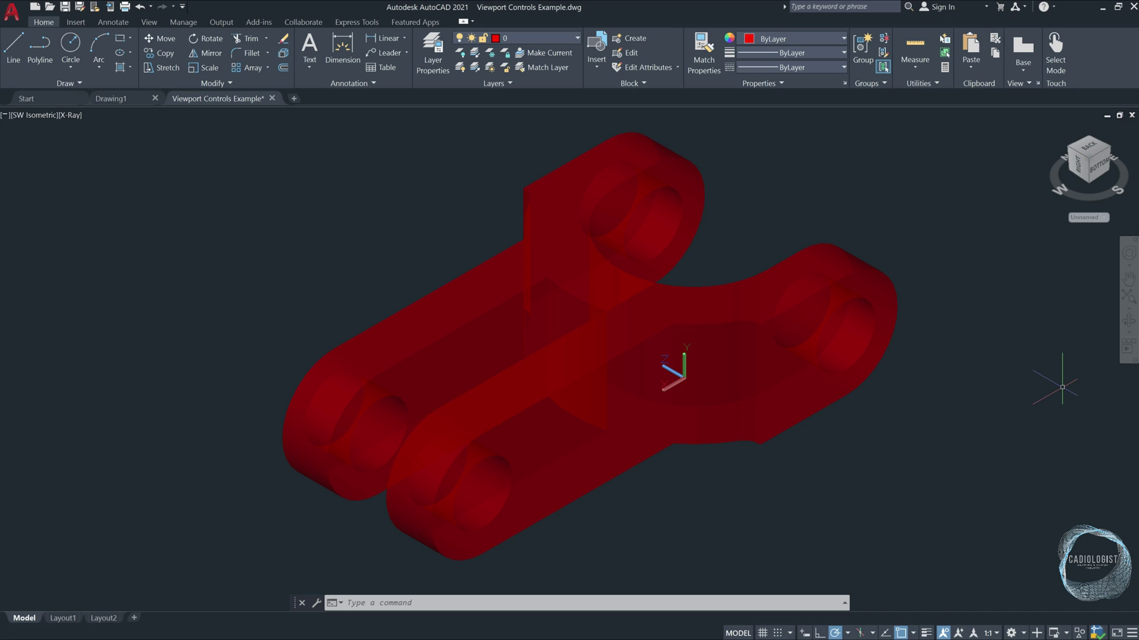
Step: Use the ViewCube to show Bottom, Back and NW Isometric views, then return Home
{"action": "mouse_move", "coordinate": [1095, 206]}
{"action": "left_click_drag", "start_coordinate": [1093, 198], "coordinate": [1080, 161]}
{"action": "left_click", "coordinate": [1079, 161]}
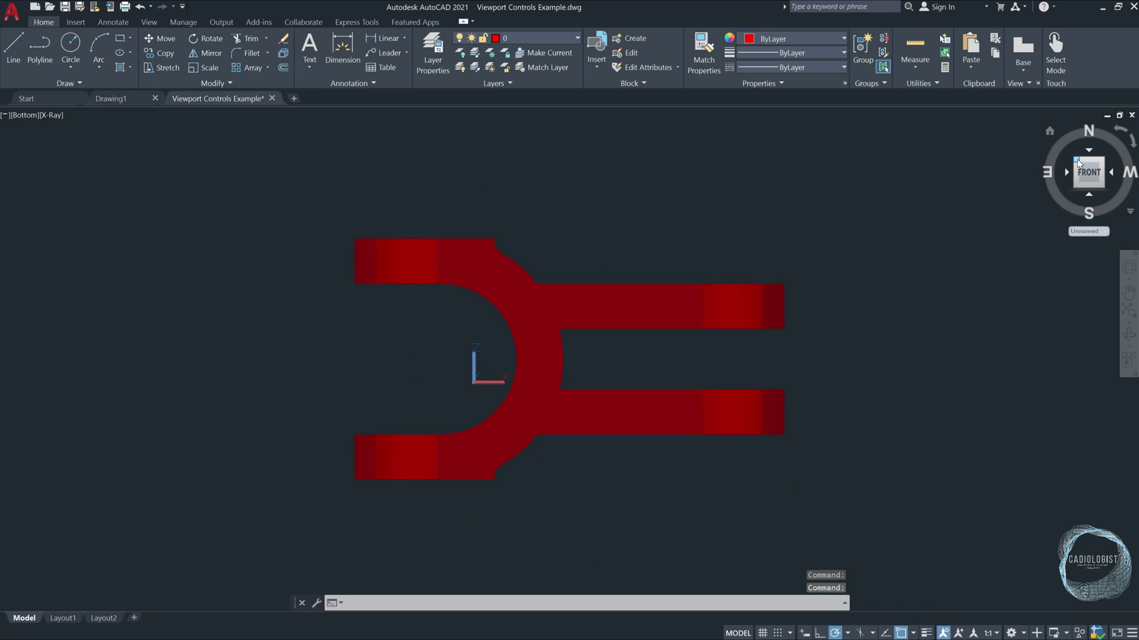
{"action": "left_click", "coordinate": [1079, 162]}
{"action": "left_click", "coordinate": [1078, 163]}
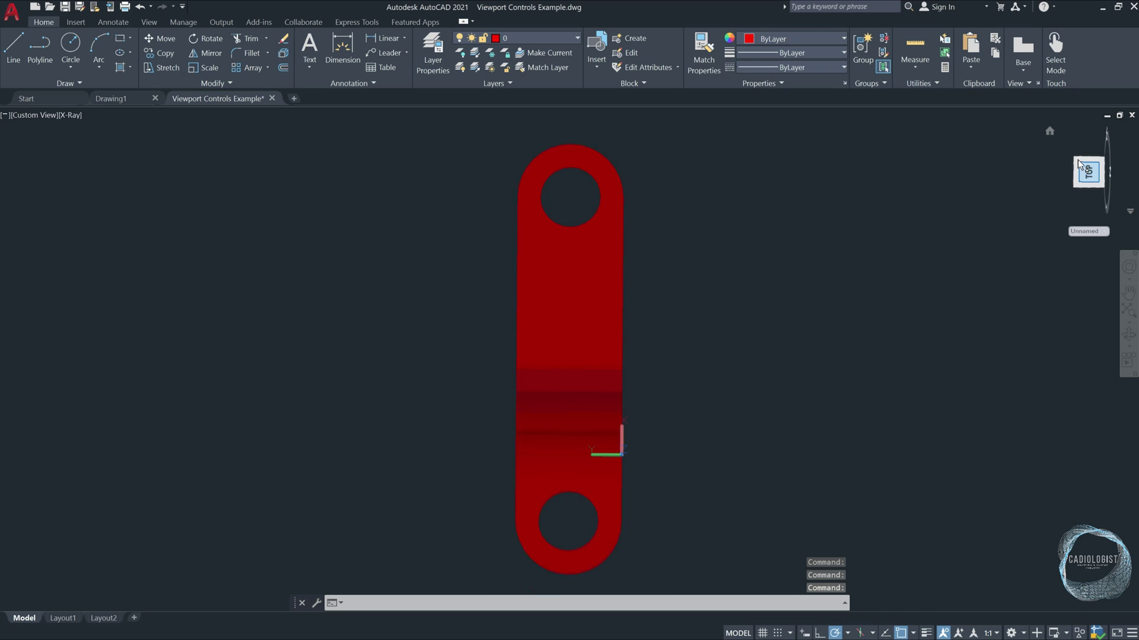
{"action": "left_click", "coordinate": [1076, 160]}
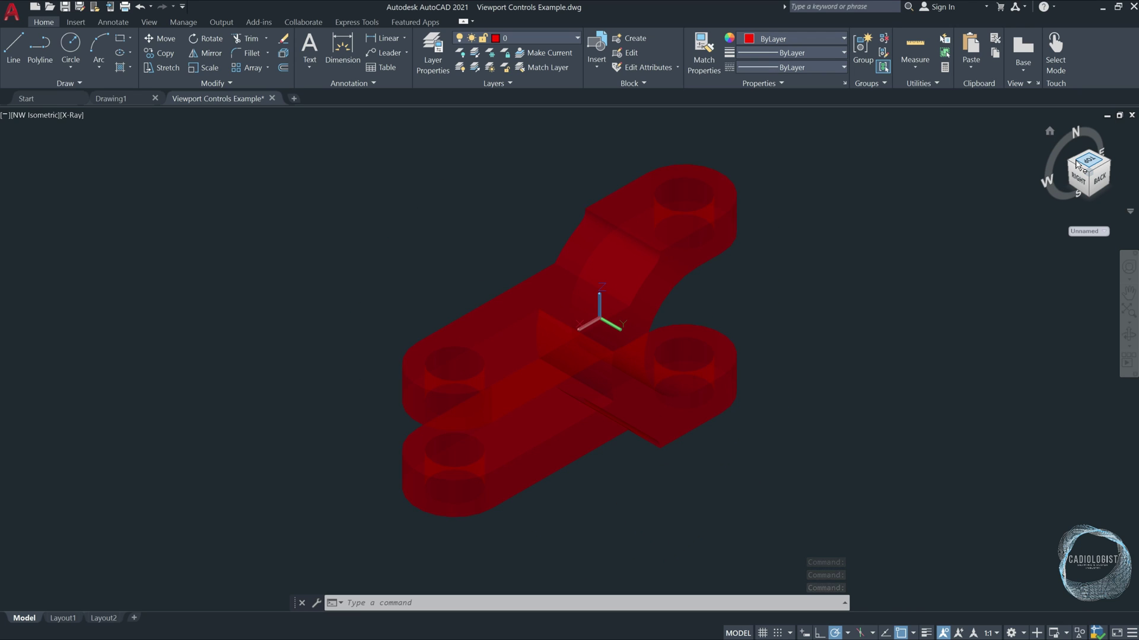
{"action": "left_click", "coordinate": [1054, 132]}
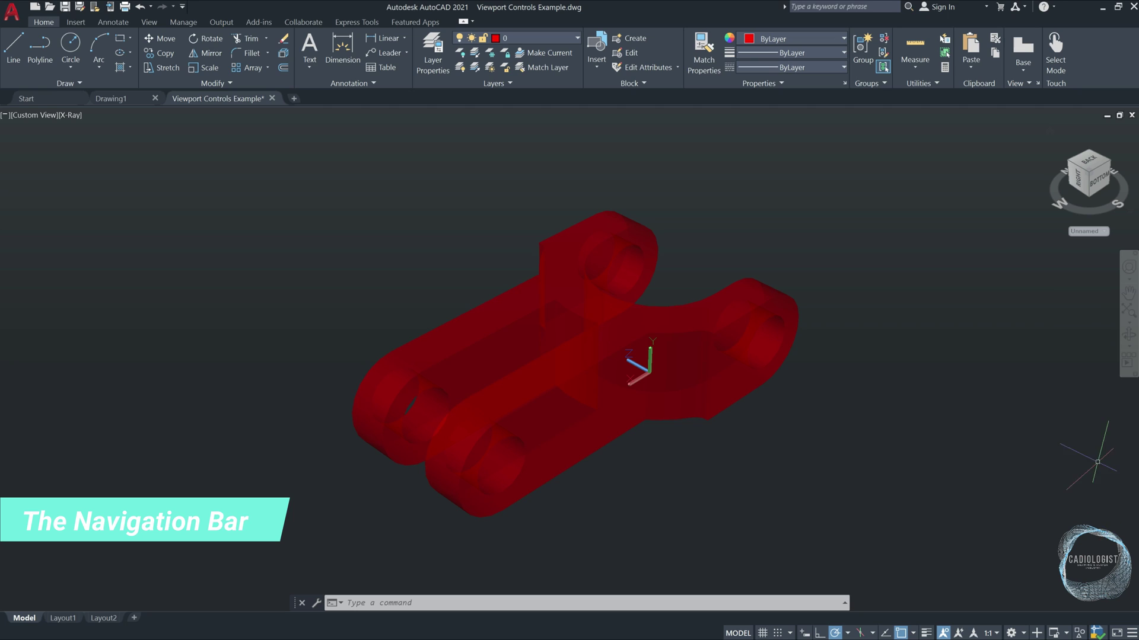
Step: Pan the view twice to shift the red part slightly right and down
{"action": "left_click", "coordinate": [1128, 293]}
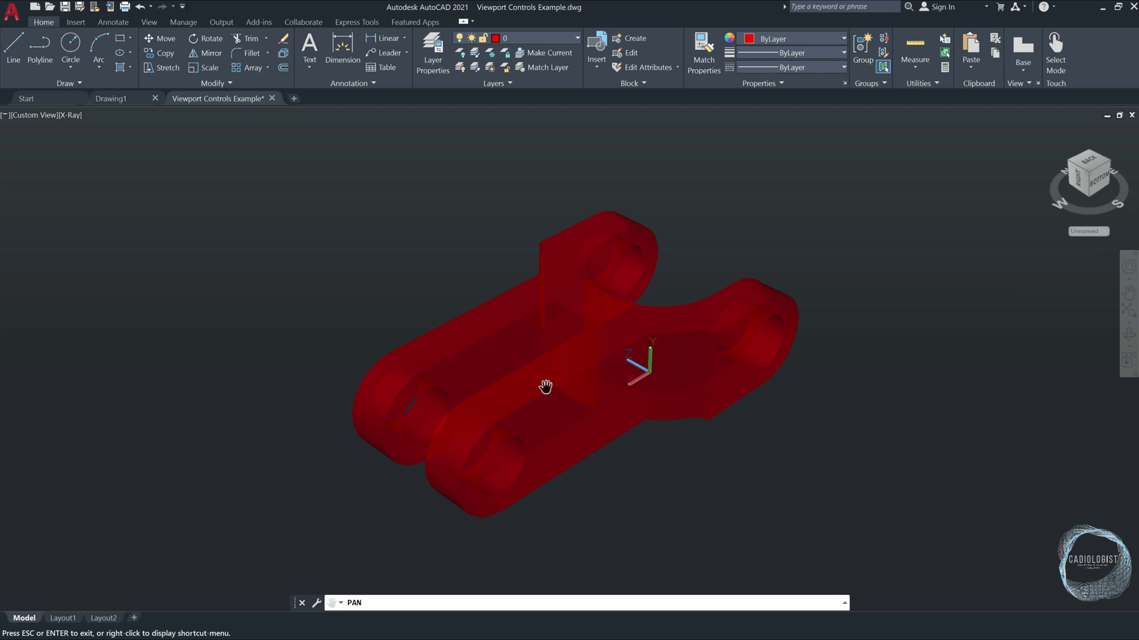
{"action": "left_click_drag", "start_coordinate": [545, 387], "coordinate": [536, 339]}
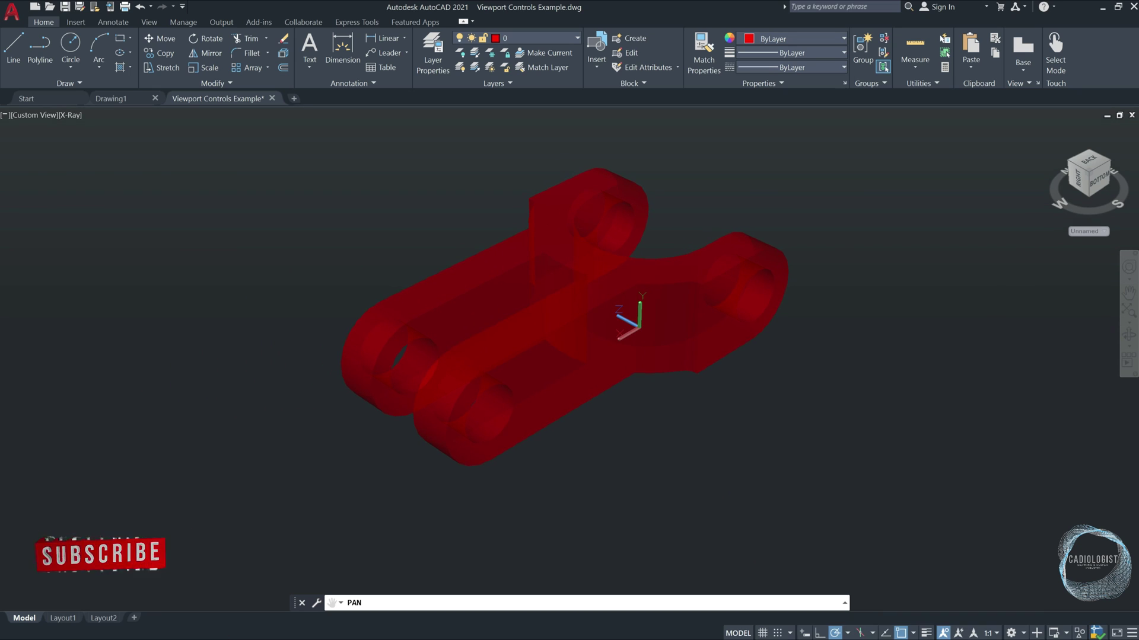
{"action": "key", "text": "Escape"}
{"action": "middle_click_drag", "start_coordinate": [537, 338], "coordinate": [521, 318]}
{"action": "key", "text": "Escape"}
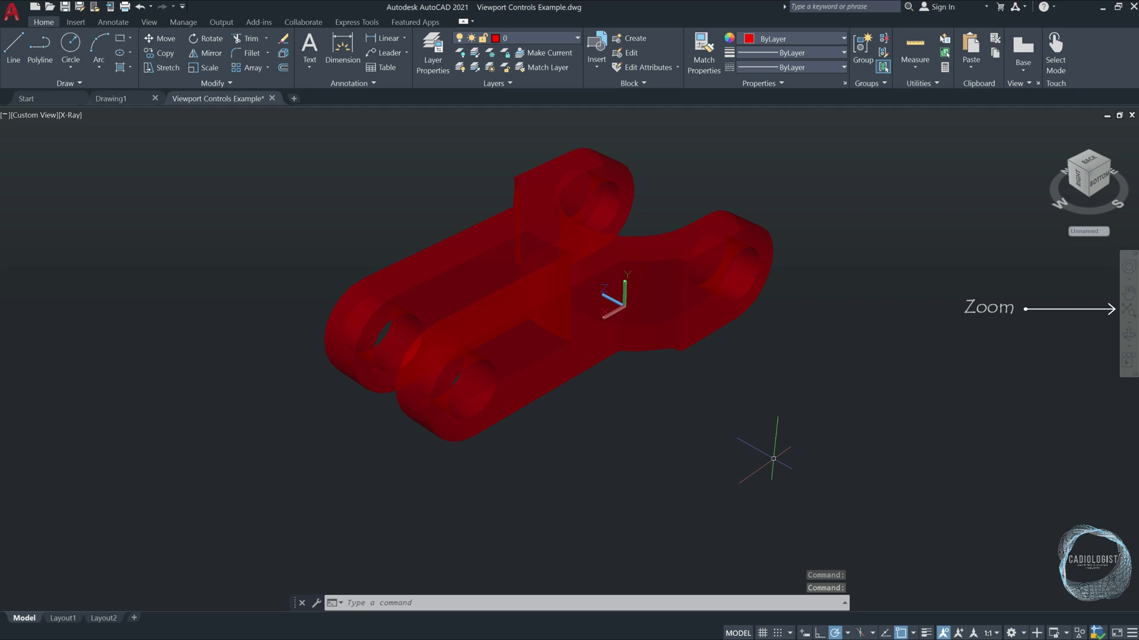
Step: Zoom Window into a close-up of the part's left end
{"action": "left_click", "coordinate": [1130, 324]}
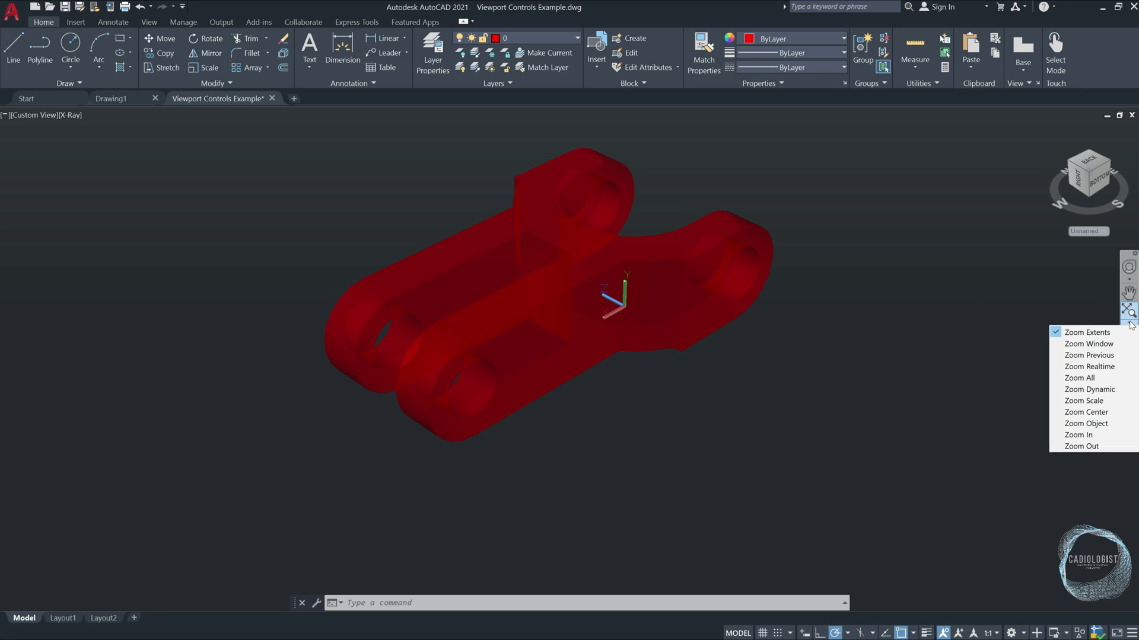
{"action": "left_click", "coordinate": [1107, 345]}
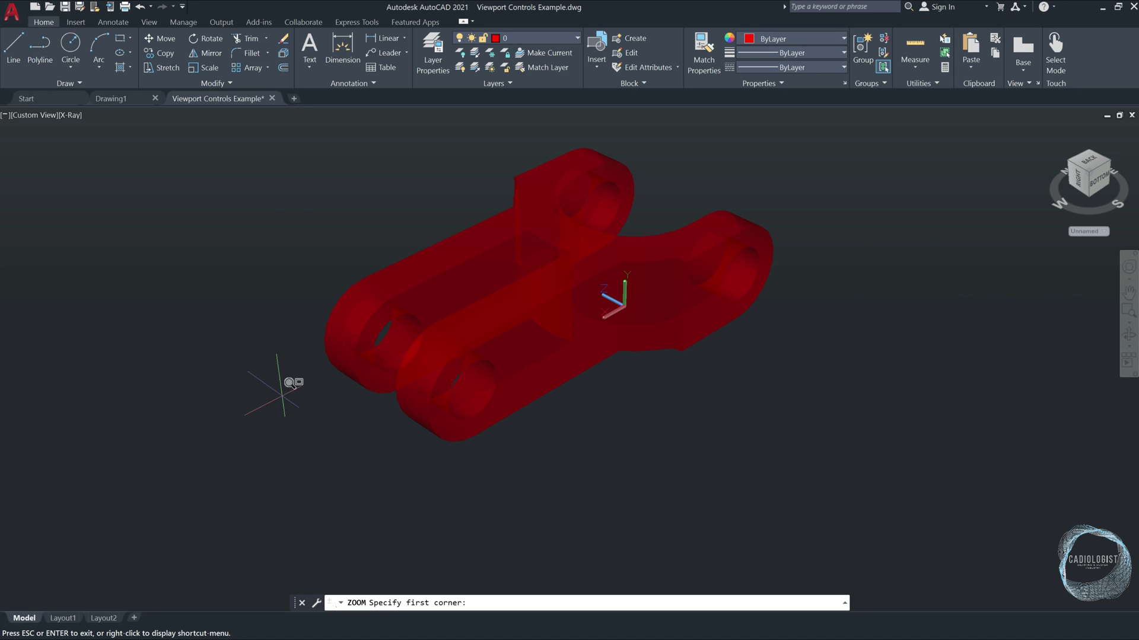
{"action": "left_click", "coordinate": [291, 394]}
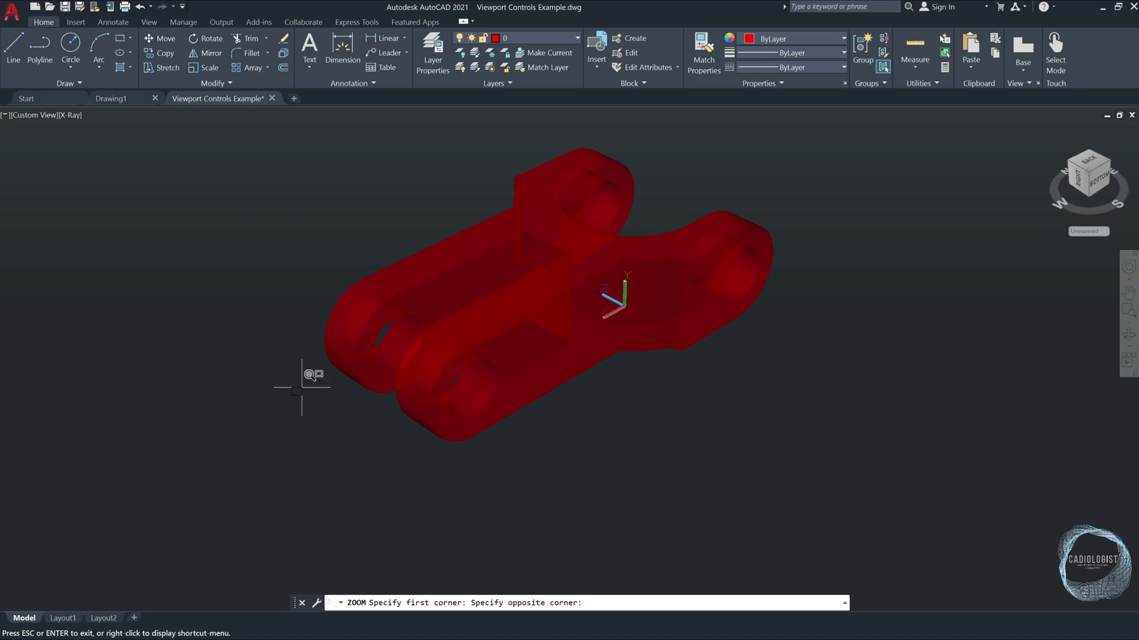
{"action": "left_click", "coordinate": [405, 239]}
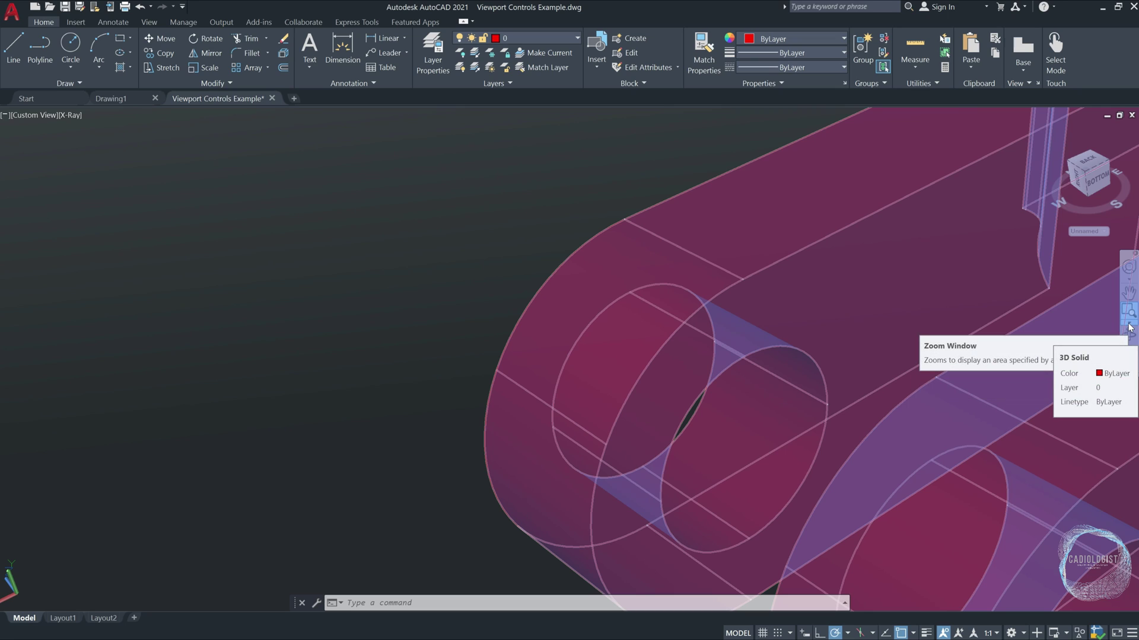
Step: Zoom Extents, wheel-zoom, then double-click the wheel to fit the whole part
{"action": "left_click", "coordinate": [1129, 327]}
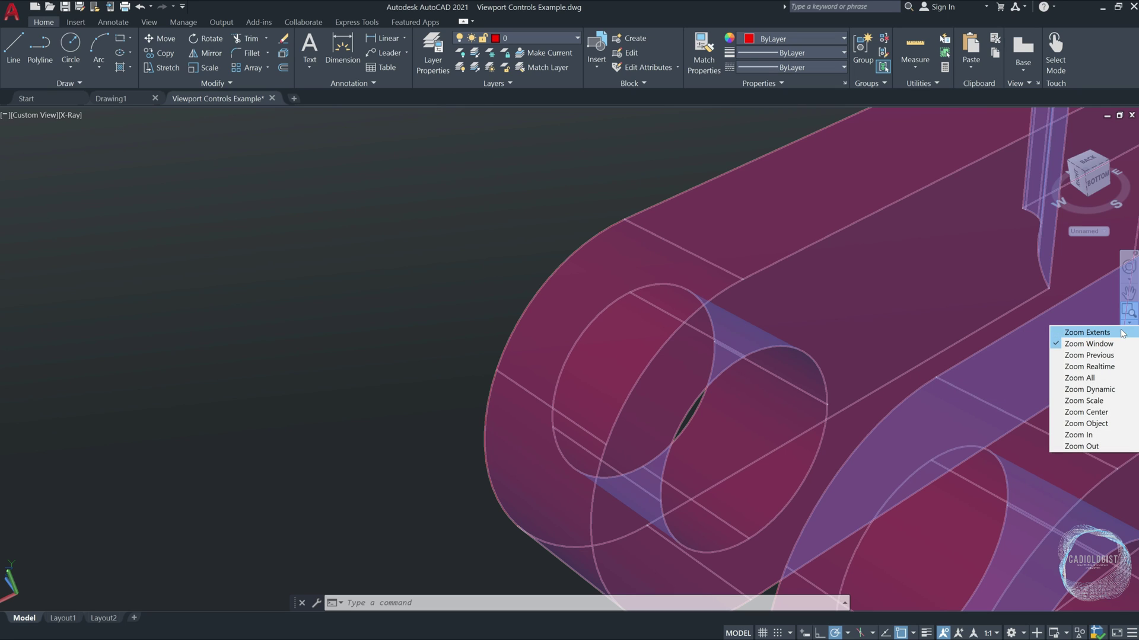
{"action": "left_click", "coordinate": [1120, 333]}
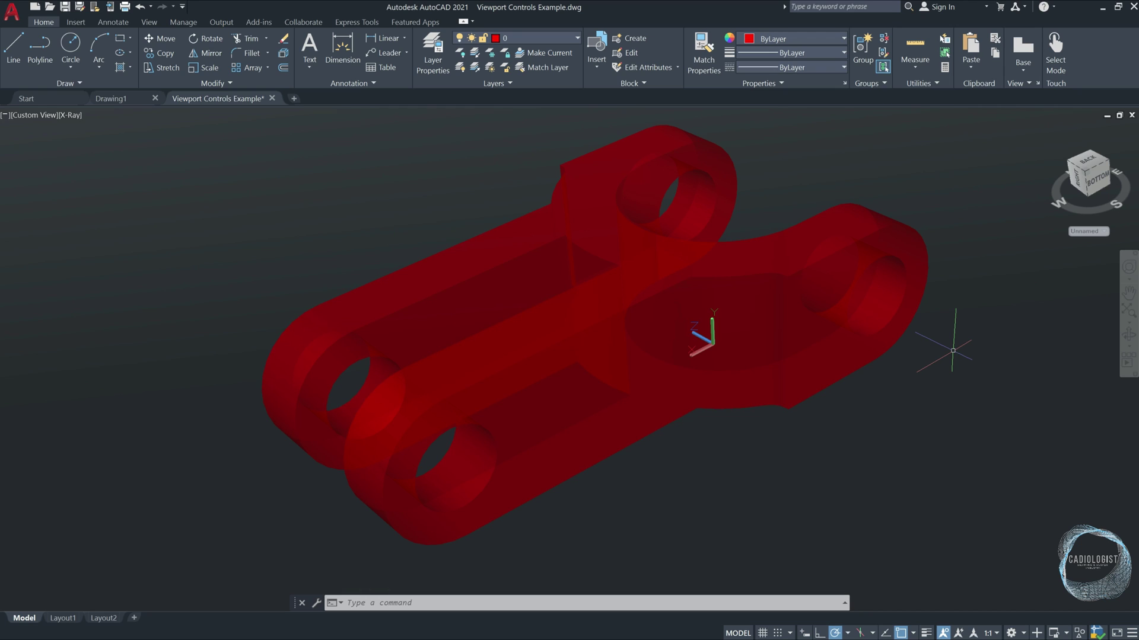
{"action": "scroll", "coordinate": [952, 350], "scroll_direction": "down", "scroll_amount": 5}
{"action": "scroll", "coordinate": [952, 342], "scroll_direction": "up", "scroll_amount": 5}
{"action": "scroll", "coordinate": [952, 343], "scroll_direction": "down", "scroll_amount": 2}
{"action": "scroll", "coordinate": [952, 350], "scroll_direction": "down", "scroll_amount": 1}
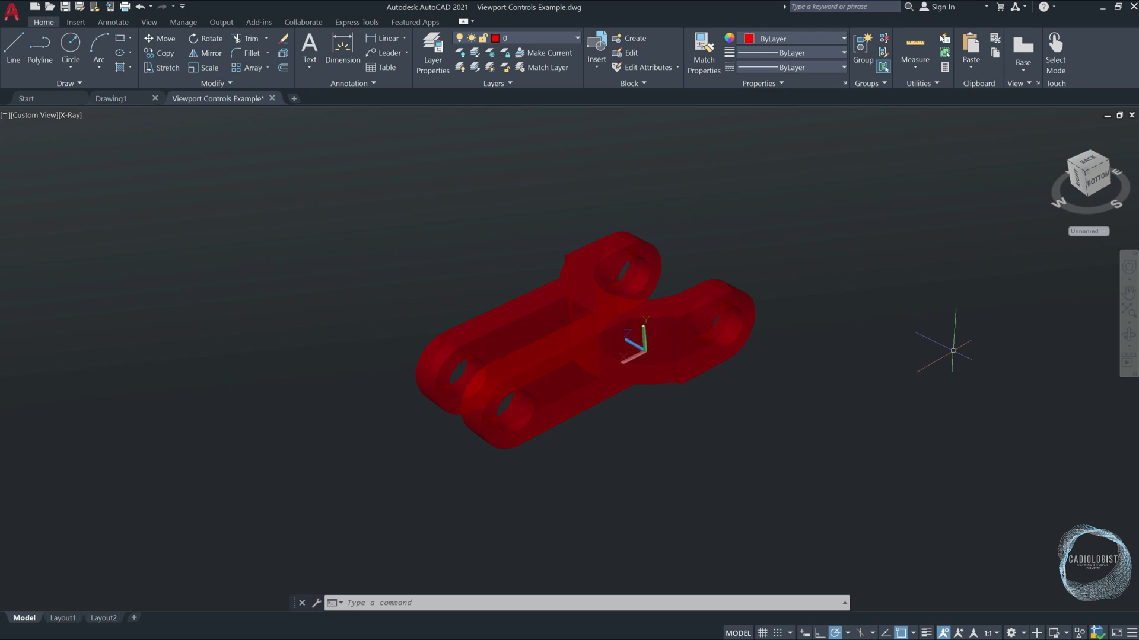
{"action": "middle_click", "coordinate": [952, 350]}
{"action": "middle_click", "coordinate": [952, 350]}
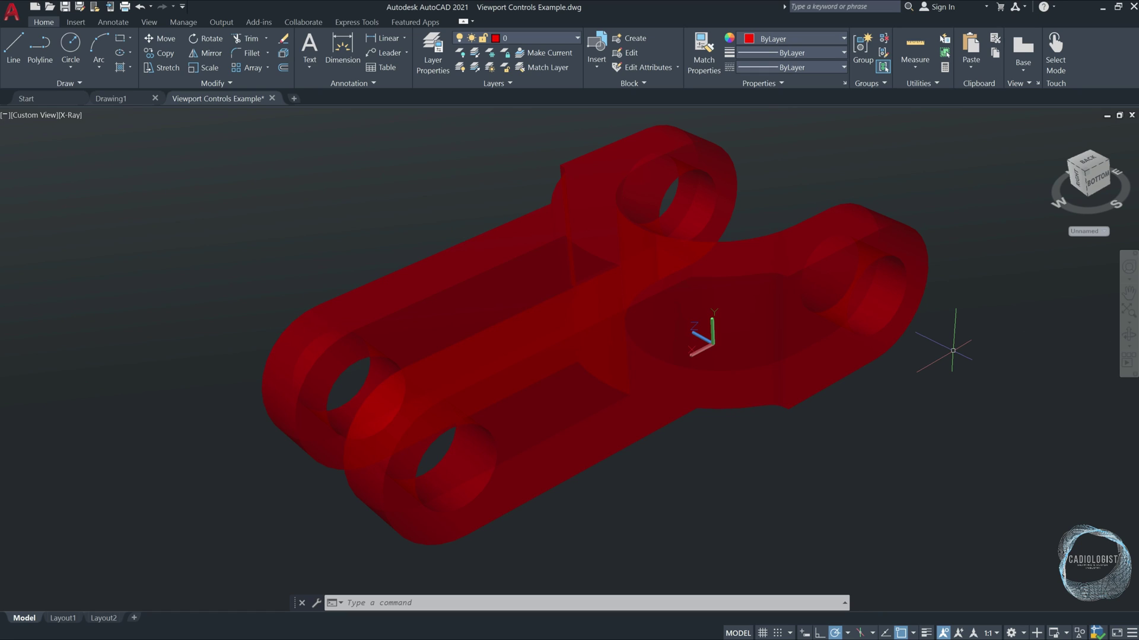
Step: Orbit the red part with the navigation bar Orbit tool to a new angle
{"action": "left_click", "coordinate": [1129, 336]}
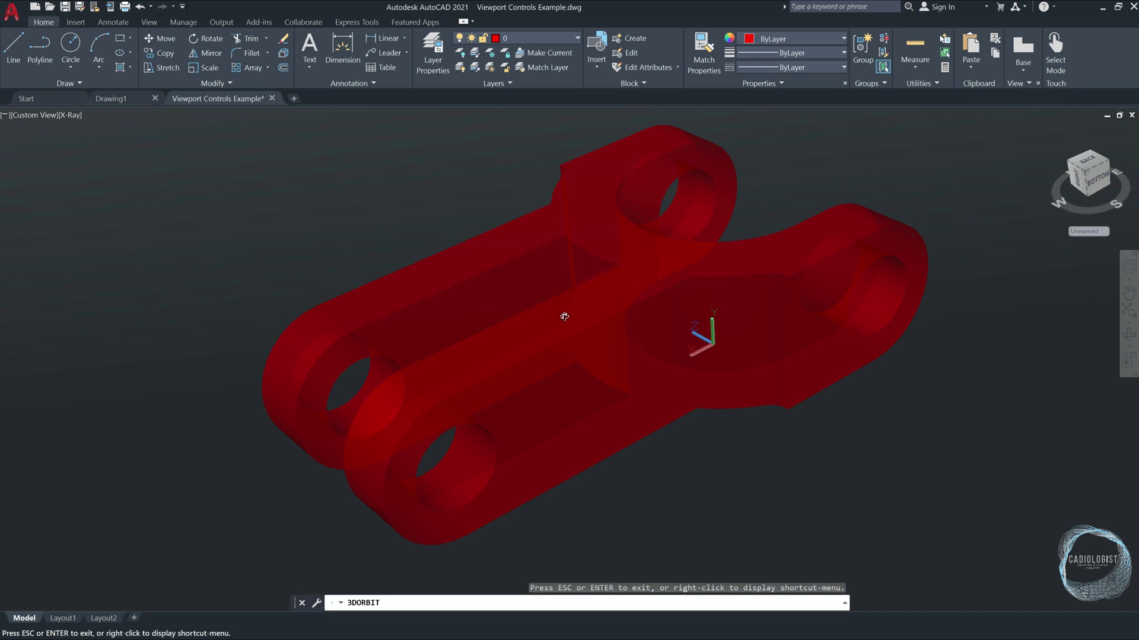
{"action": "left_click_drag", "start_coordinate": [564, 316], "coordinate": [544, 148]}
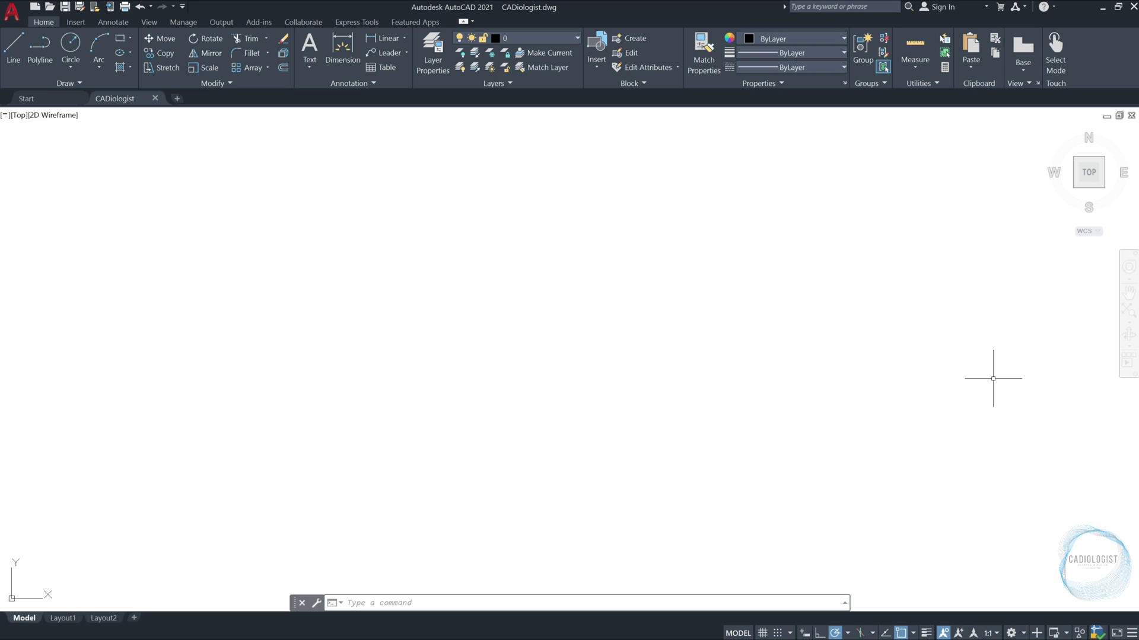
Step: Restore the classic drawing window colours in Options and apply the black background
{"action": "left_click", "coordinate": [317, 603]}
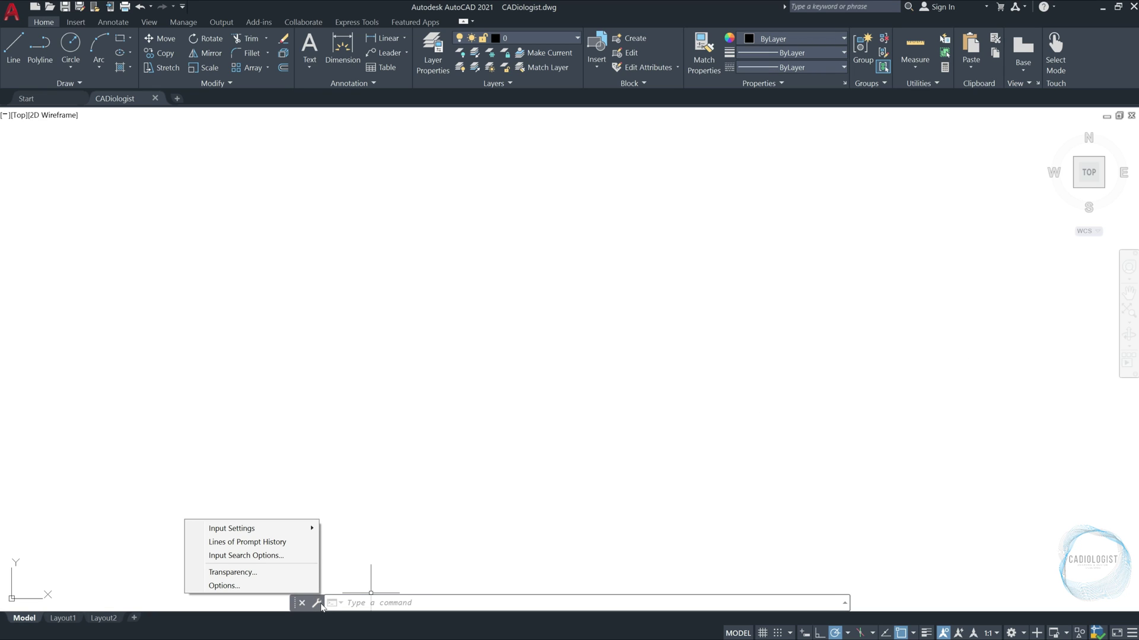
{"action": "left_click", "coordinate": [316, 589]}
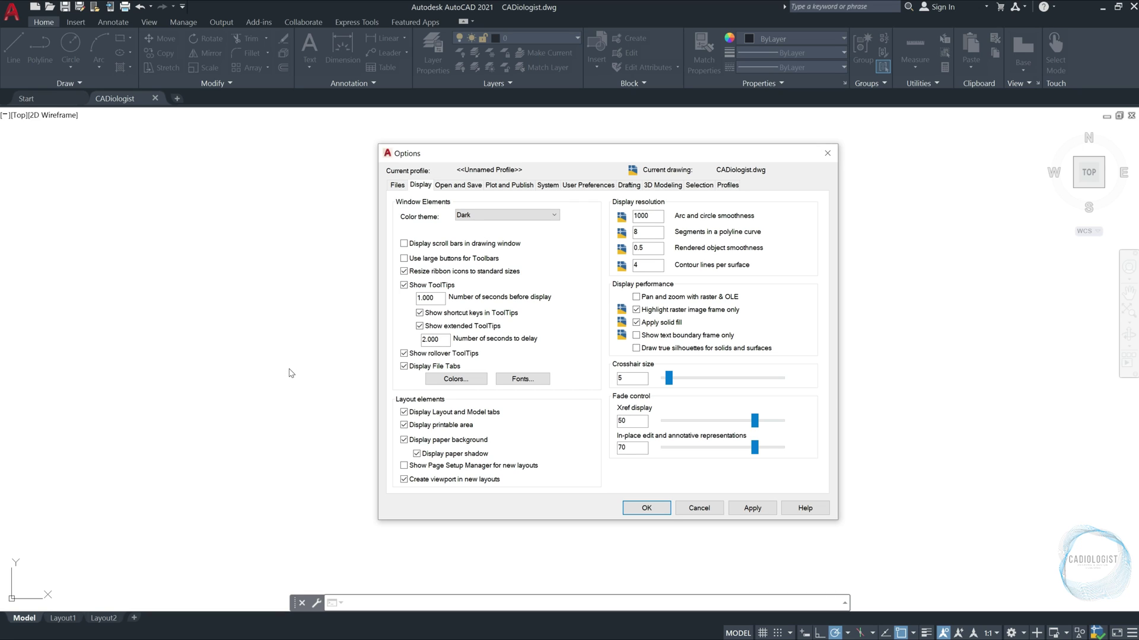
{"action": "left_click", "coordinate": [428, 383]}
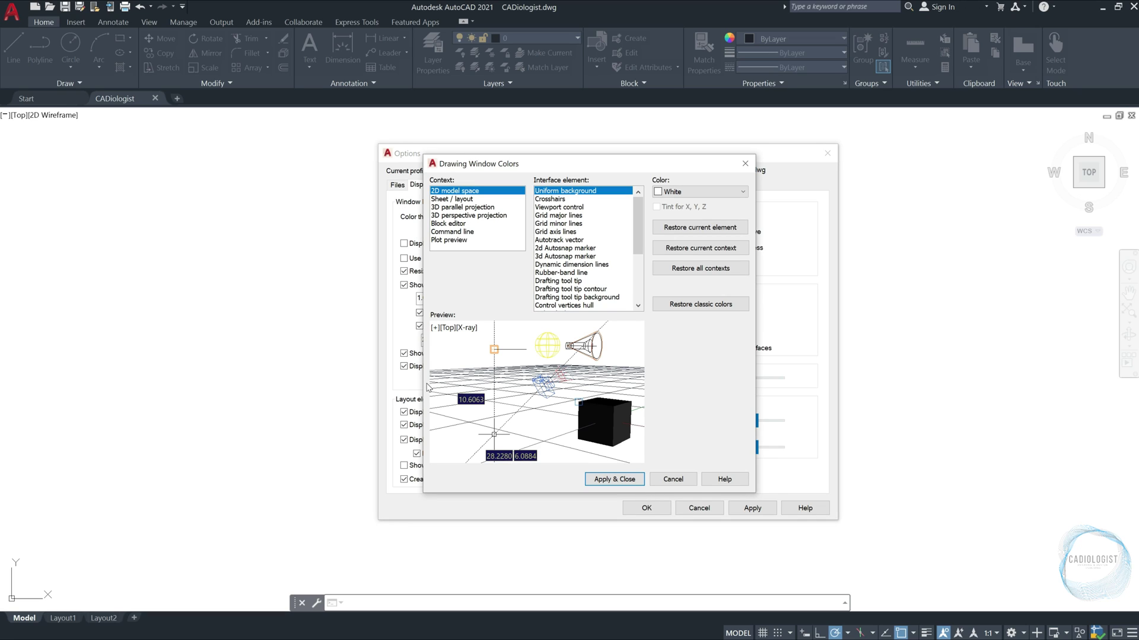
{"action": "left_click", "coordinate": [701, 306]}
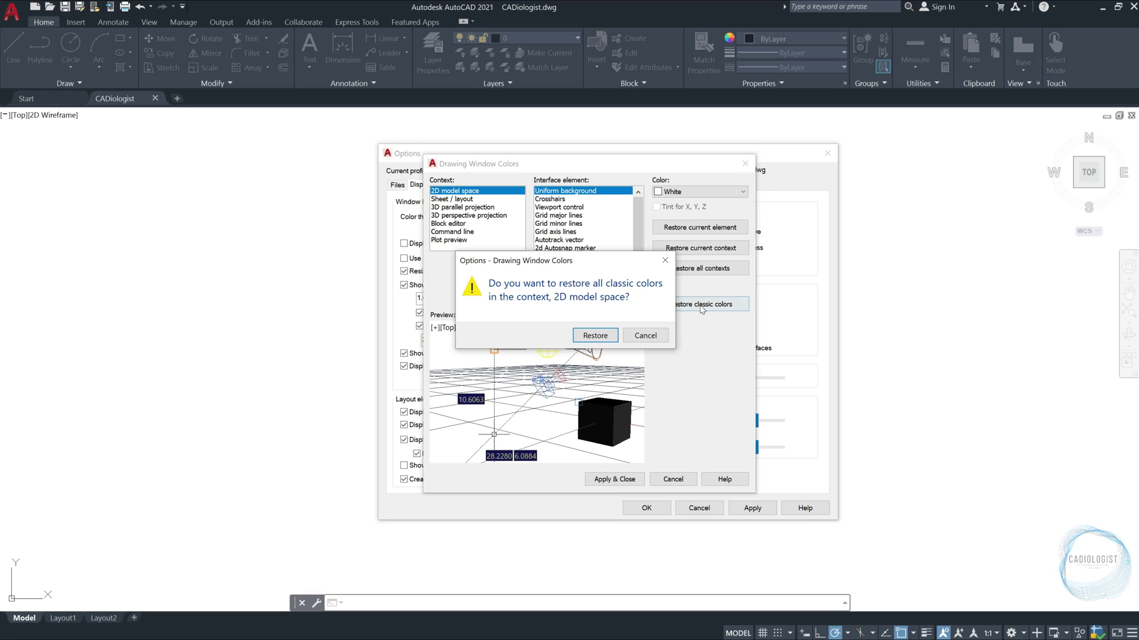
{"action": "left_click", "coordinate": [587, 340]}
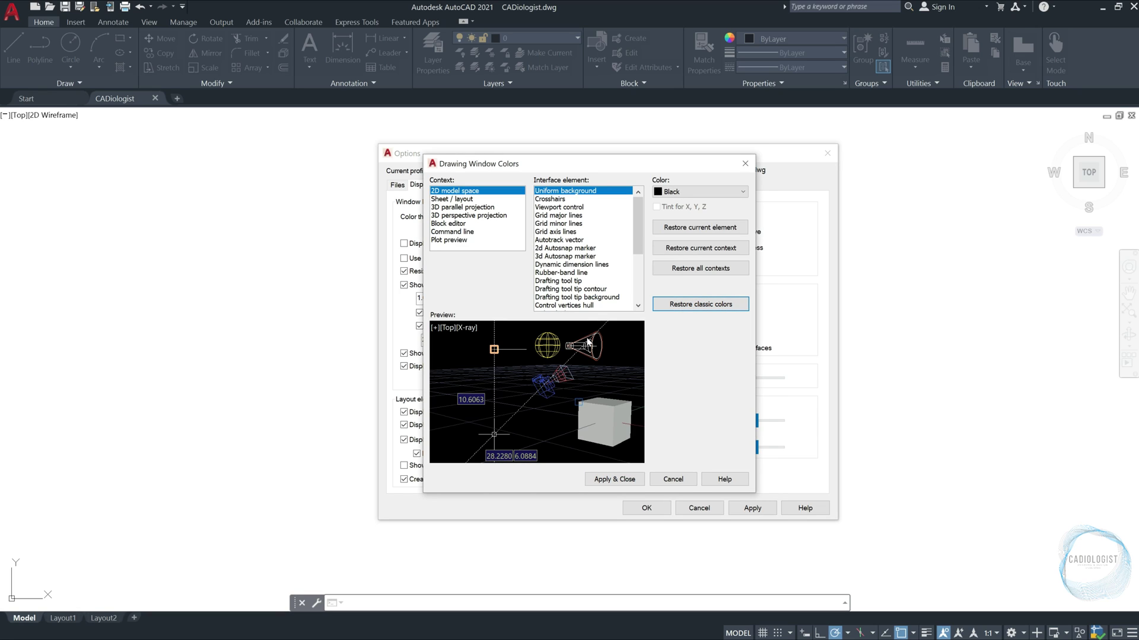
{"action": "left_click", "coordinate": [634, 481]}
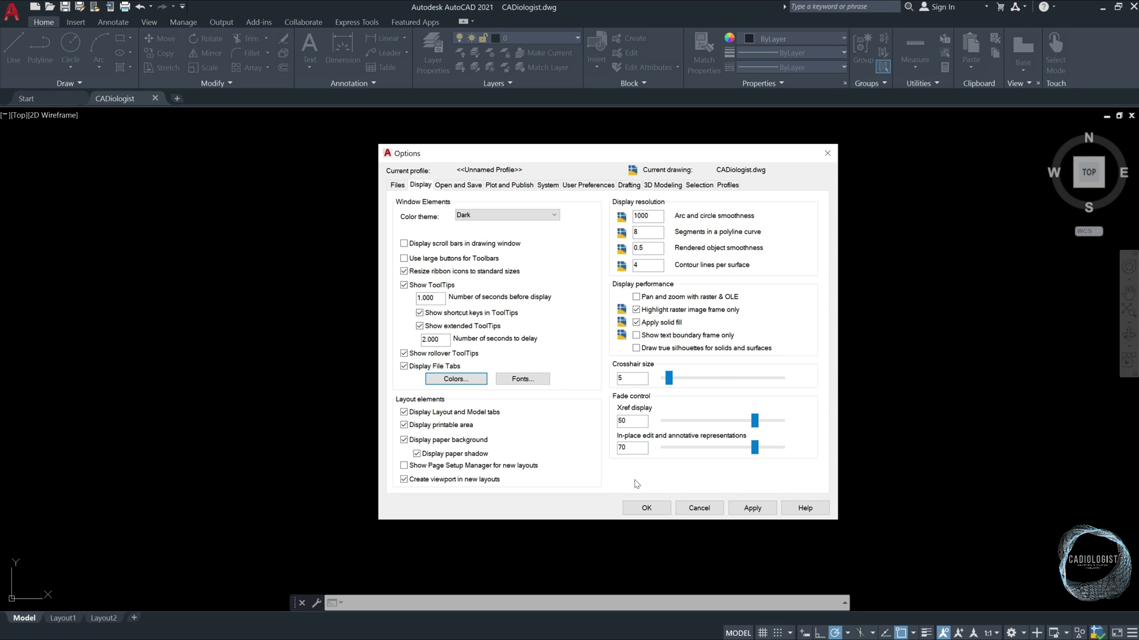
Step: Set the 2D model space uniform background colour to White and apply it
{"action": "left_click", "coordinate": [482, 381]}
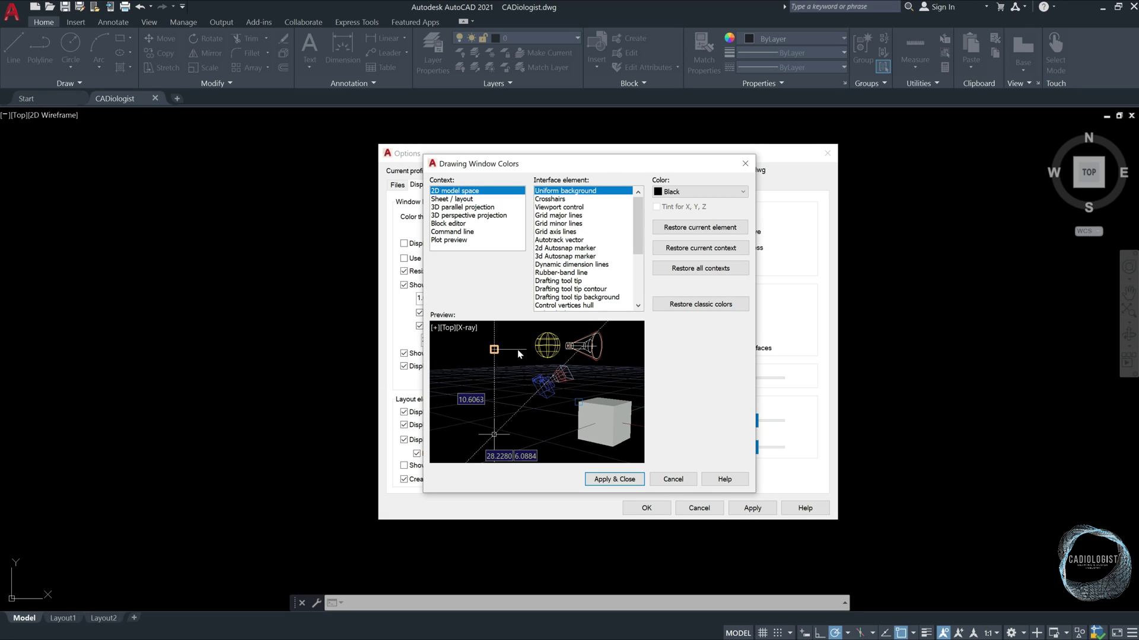
{"action": "left_click", "coordinate": [700, 192]}
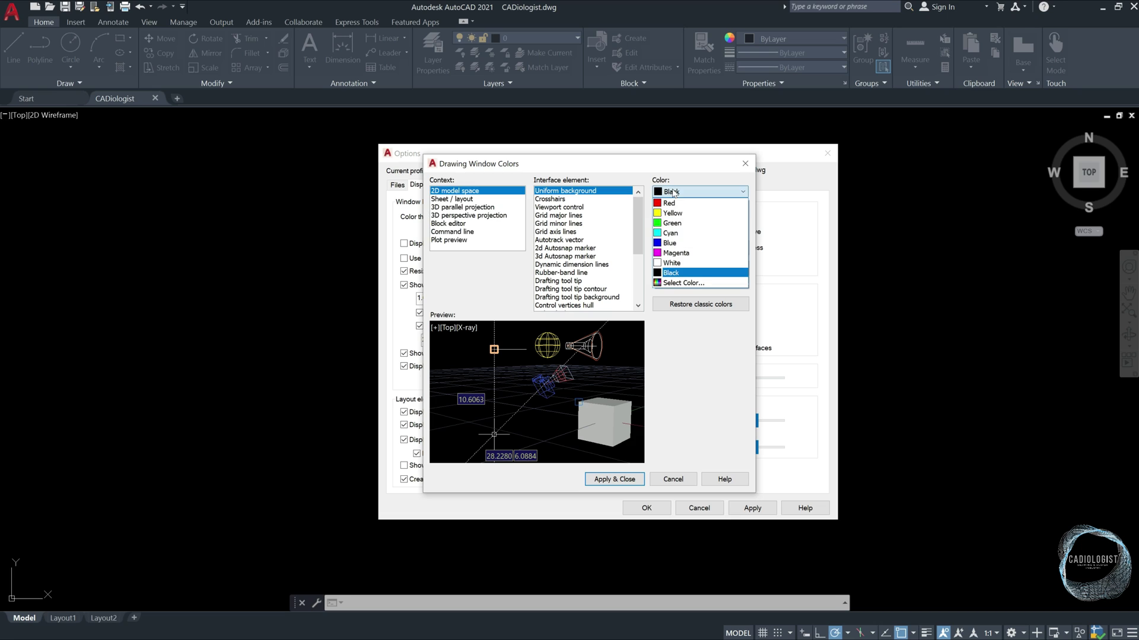
{"action": "left_click", "coordinate": [673, 263]}
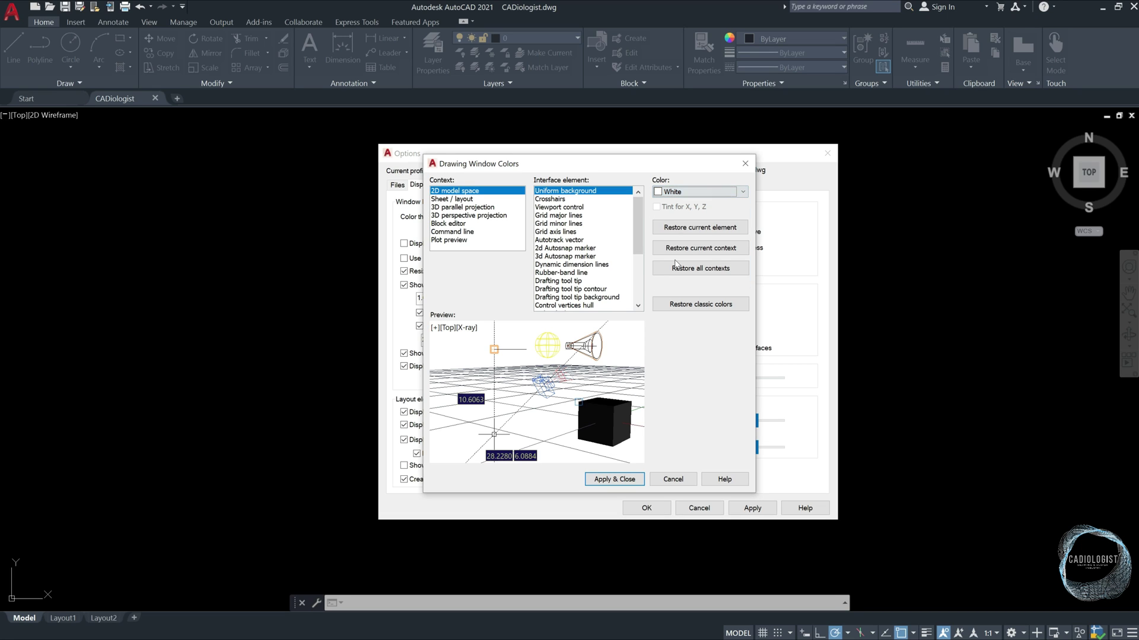
{"action": "left_click", "coordinate": [638, 482]}
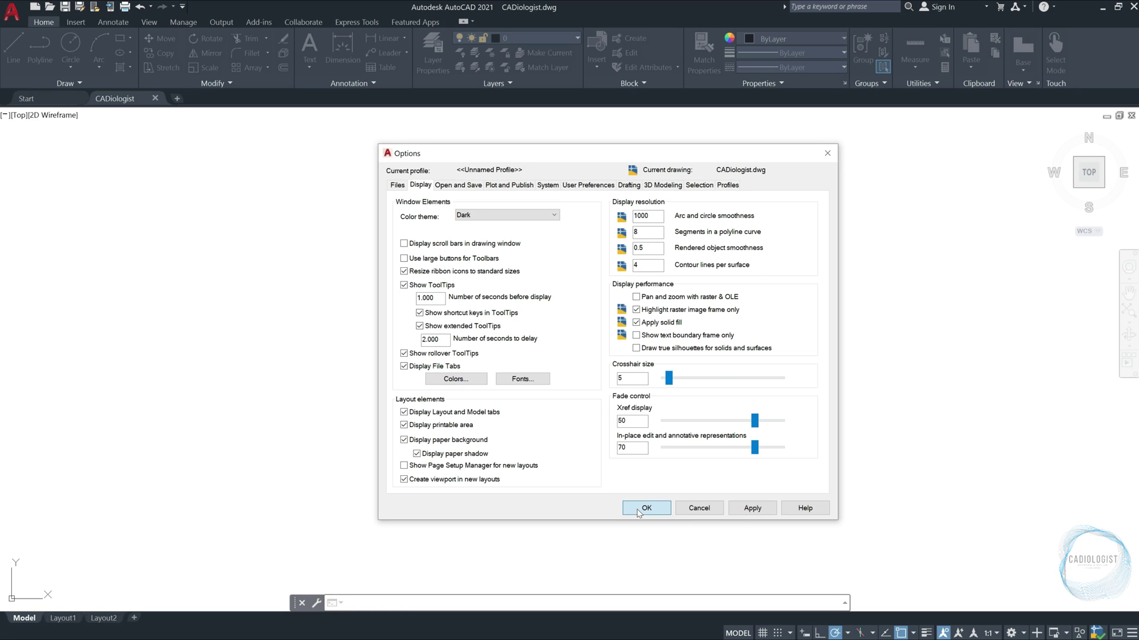
Step: Reopen Options and set the 2D model space crosshairs colour to Blue
{"action": "left_click", "coordinate": [637, 508]}
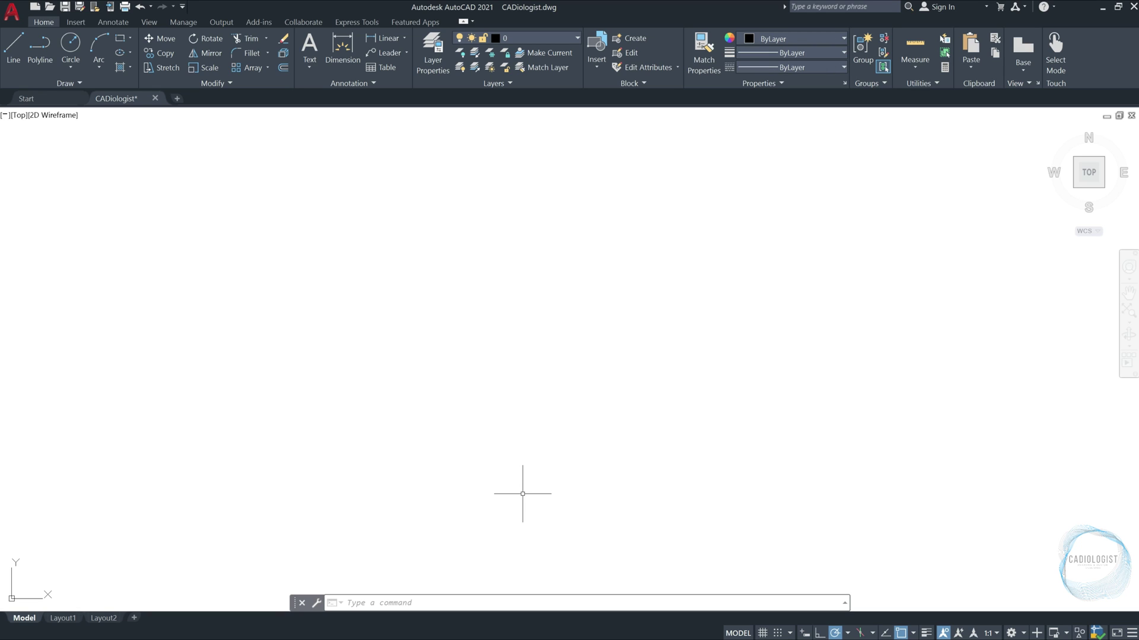
{"action": "left_click", "coordinate": [309, 595]}
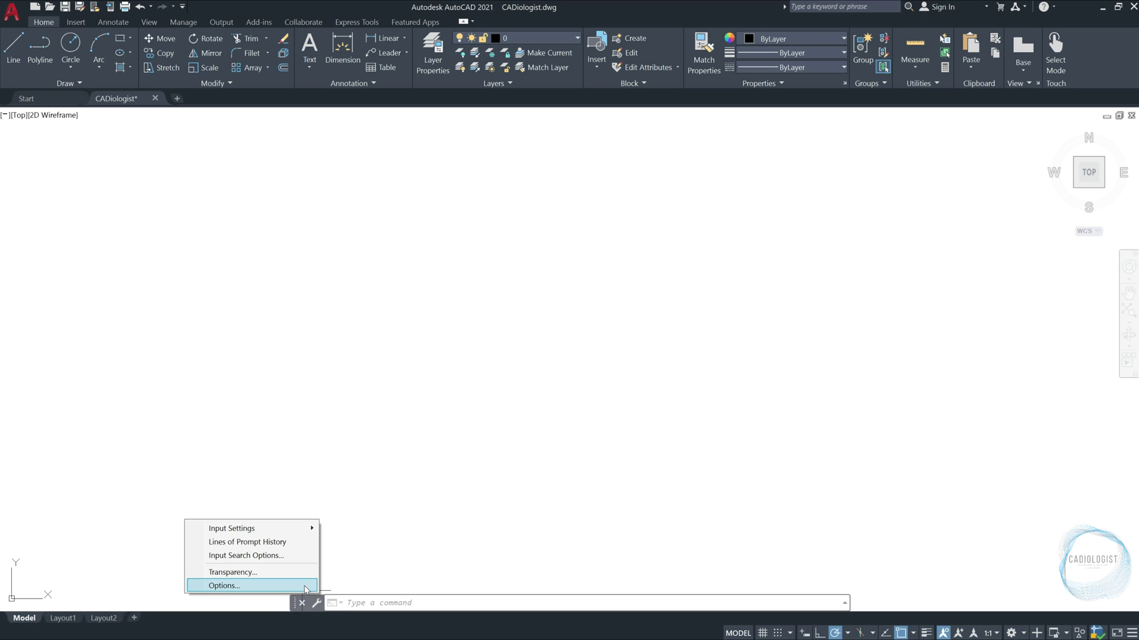
{"action": "left_click", "coordinate": [305, 586]}
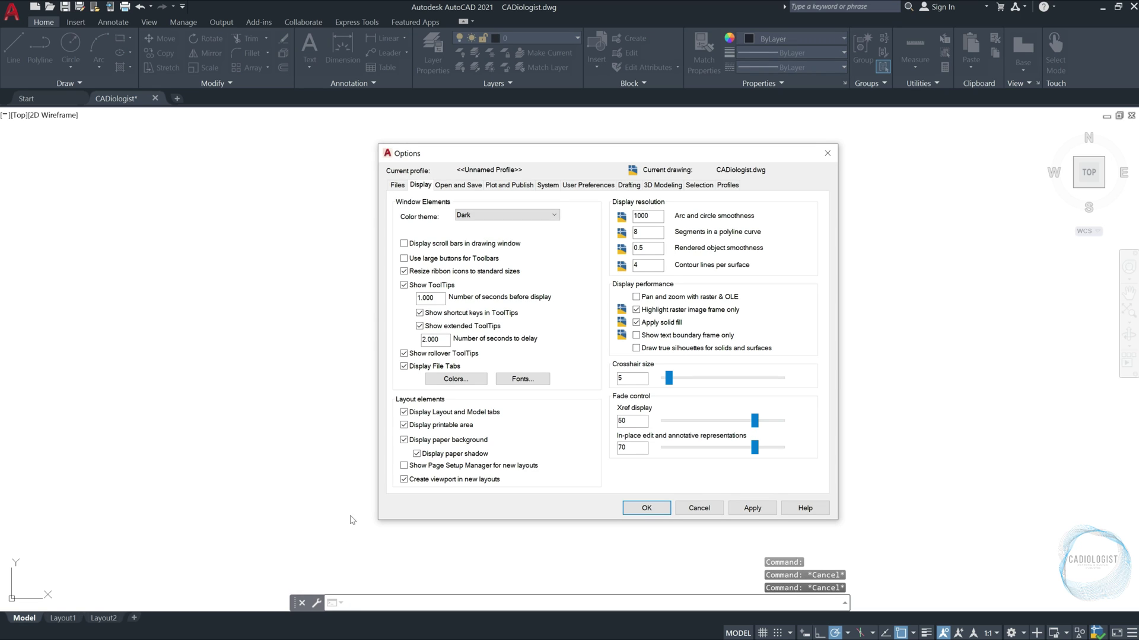
{"action": "left_click", "coordinate": [454, 383]}
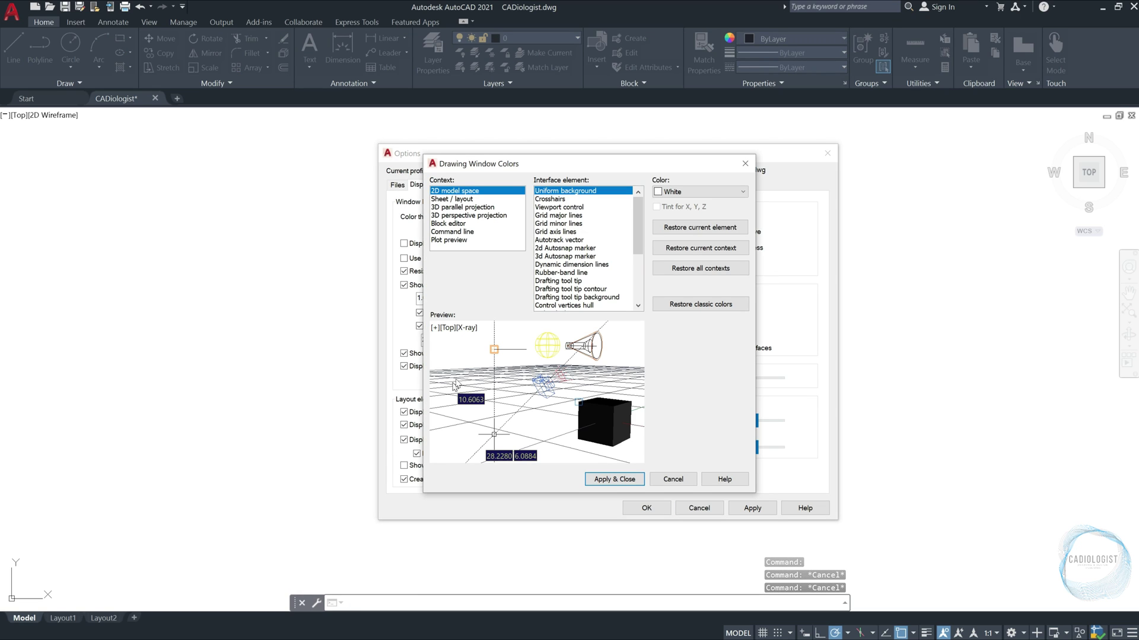
{"action": "left_click", "coordinate": [553, 200]}
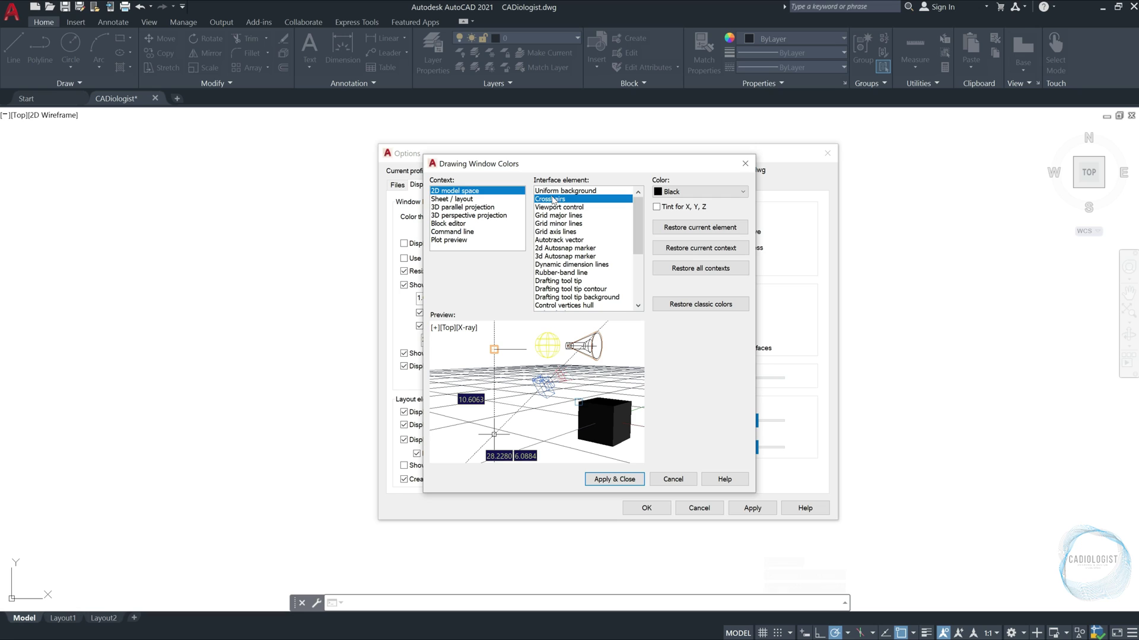
{"action": "left_click", "coordinate": [681, 192]}
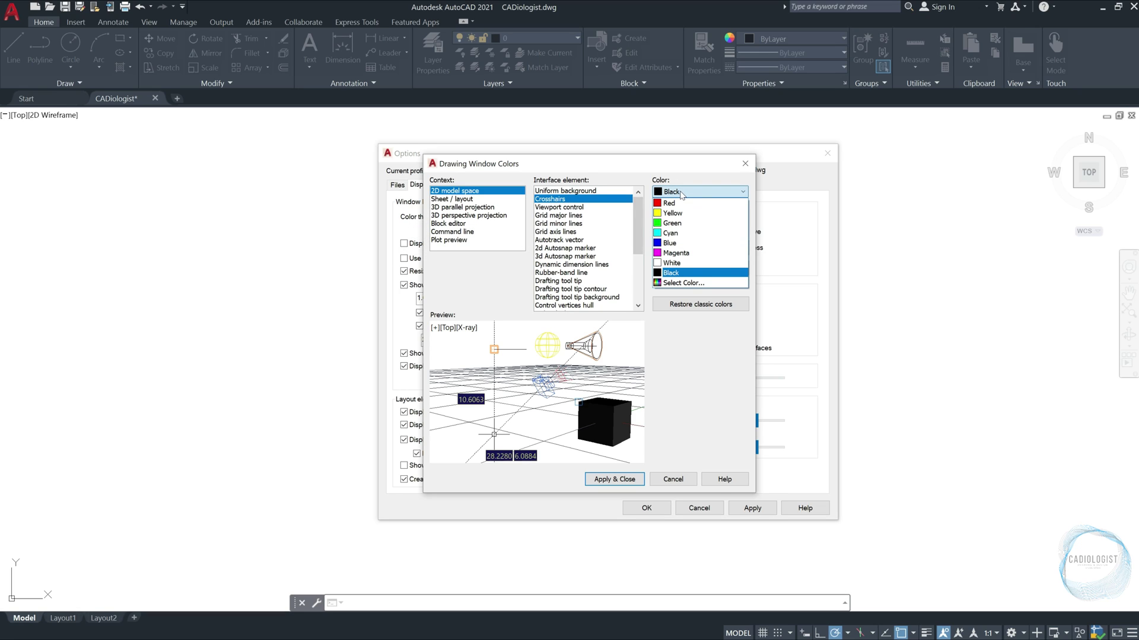
{"action": "left_click", "coordinate": [676, 243]}
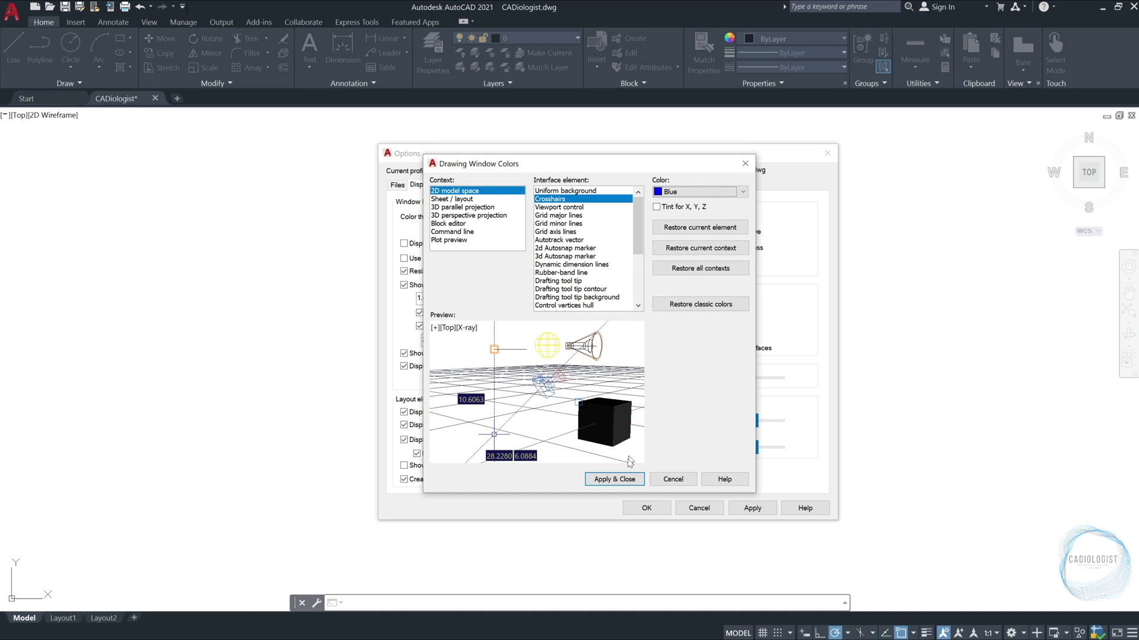
{"action": "left_click", "coordinate": [624, 480]}
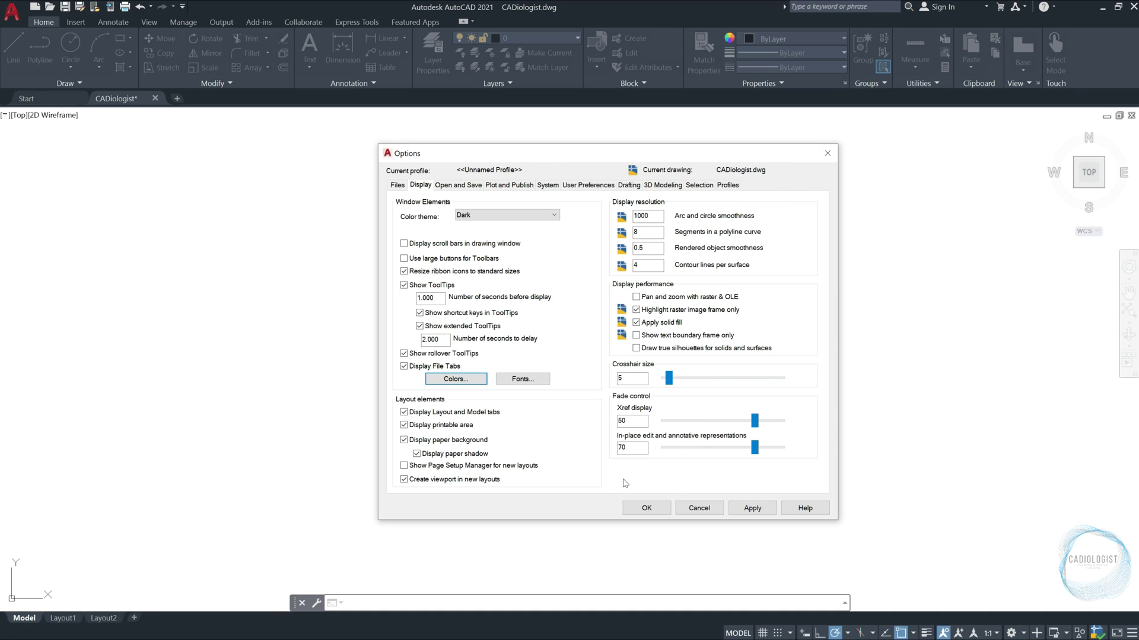
Step: Set crosshair size to 20, enlarge the pickbox size, and confirm Options with OK
{"action": "double_click", "coordinate": [620, 377]}
{"action": "type", "text": "20"}
{"action": "key", "text": "Tab"}
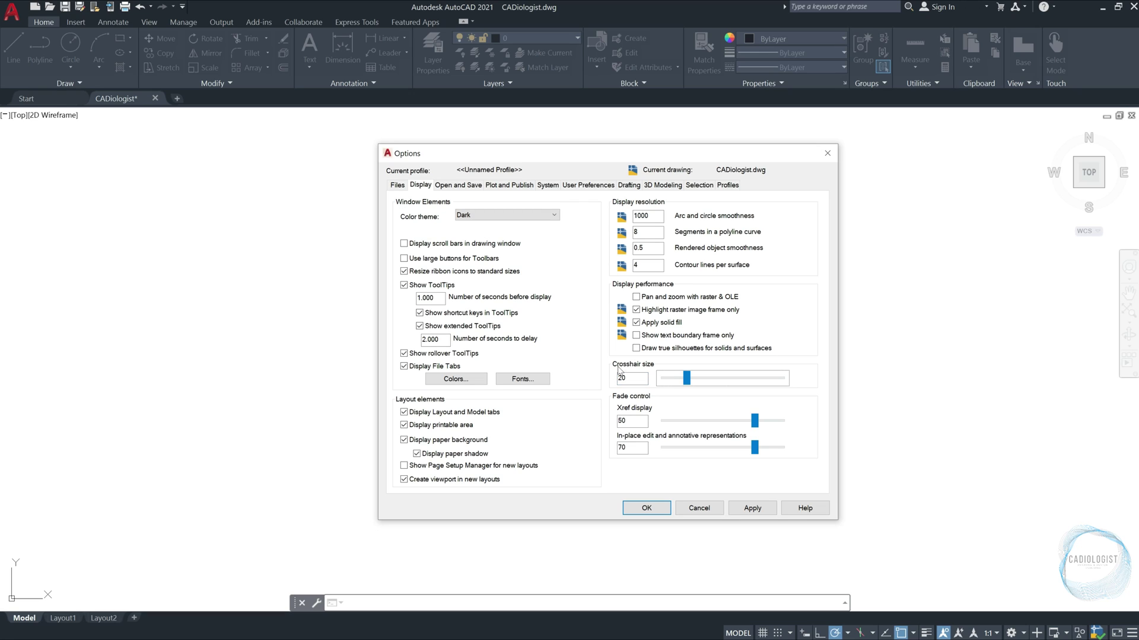
{"action": "left_click", "coordinate": [703, 186]}
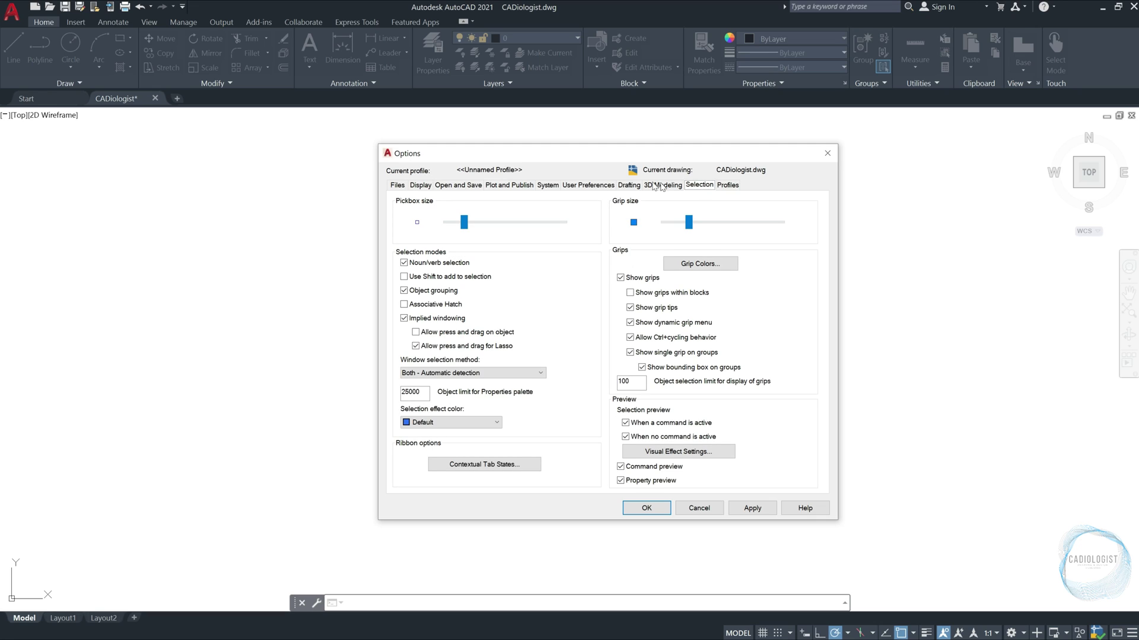
{"action": "left_click_drag", "start_coordinate": [467, 226], "coordinate": [500, 227]}
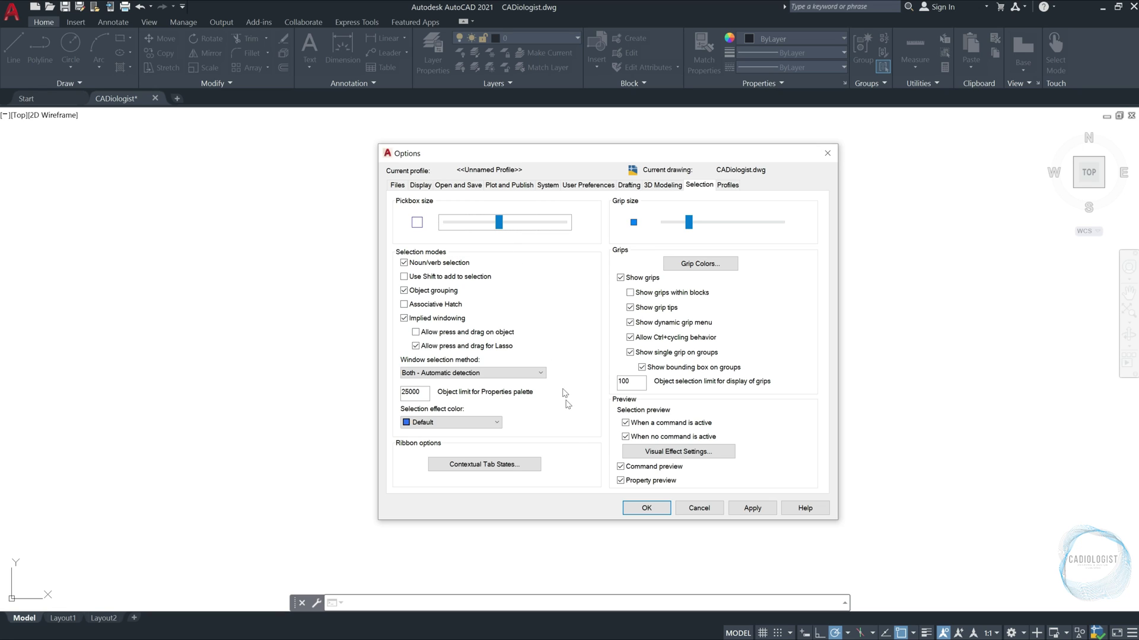
{"action": "left_click", "coordinate": [627, 509]}
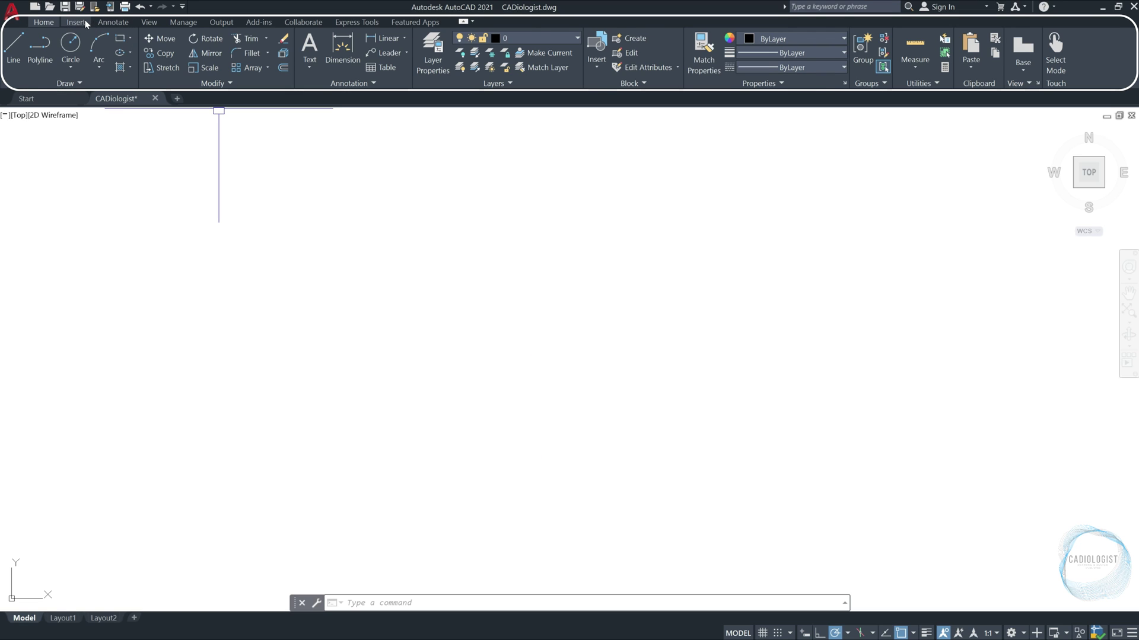
{"action": "left_click", "coordinate": [83, 23]}
{"action": "left_click", "coordinate": [108, 24]}
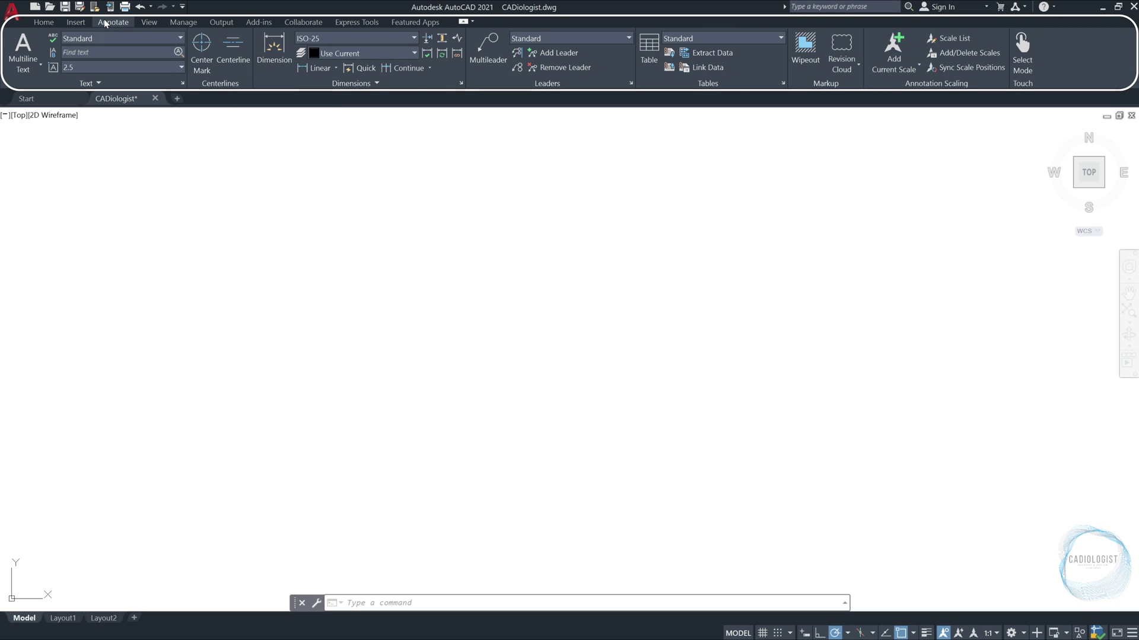
{"action": "left_click", "coordinate": [145, 23]}
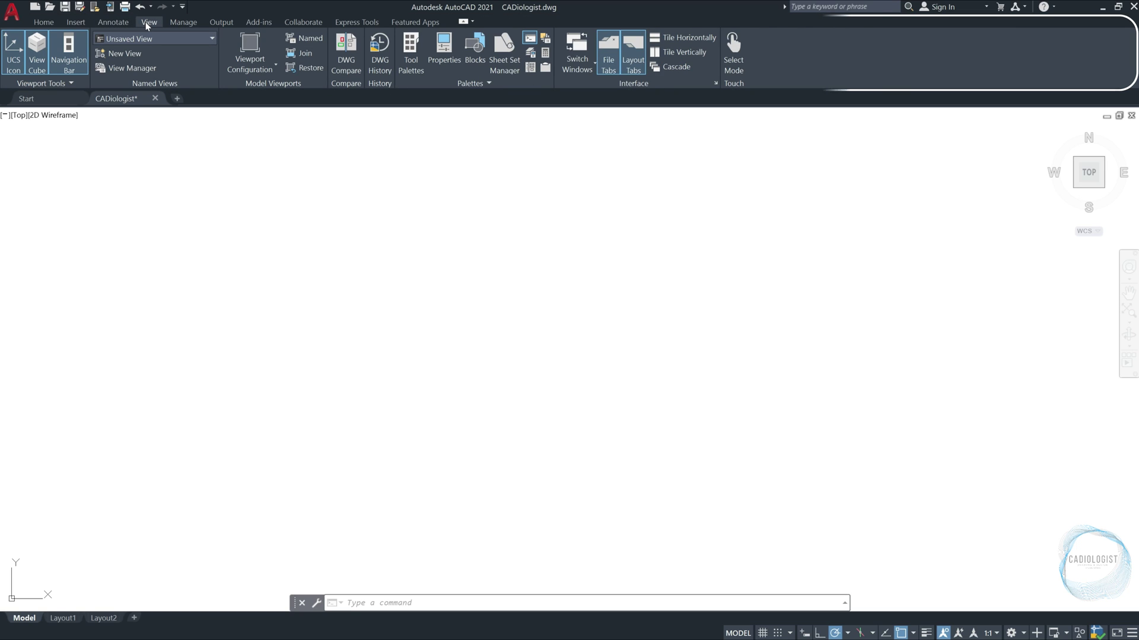
{"action": "left_click", "coordinate": [44, 25]}
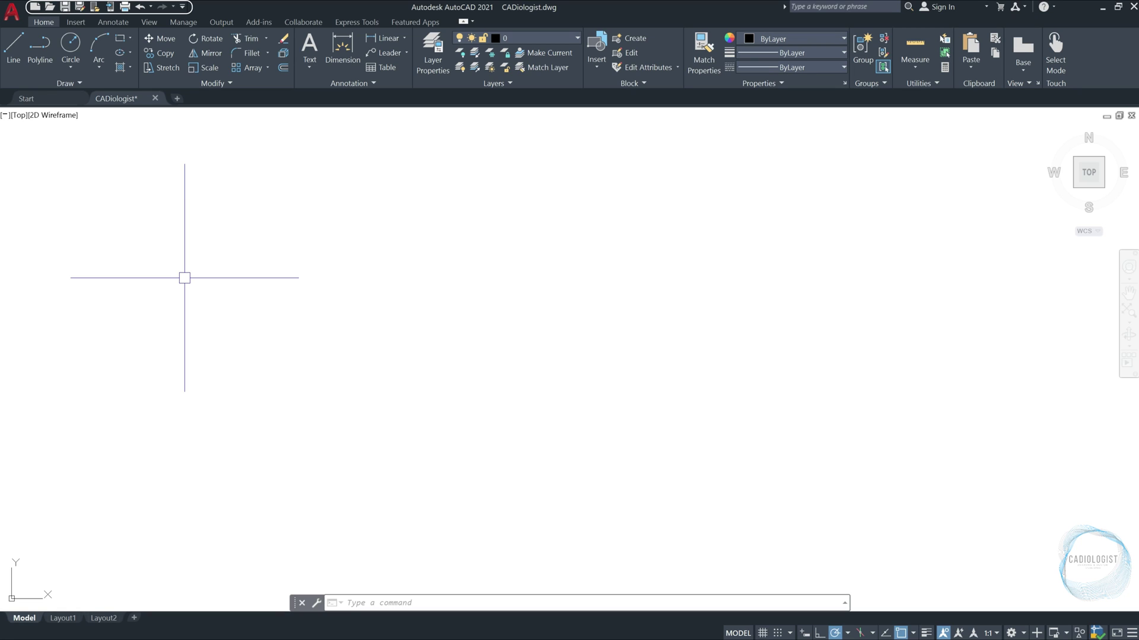
{"action": "left_click", "coordinate": [183, 8]}
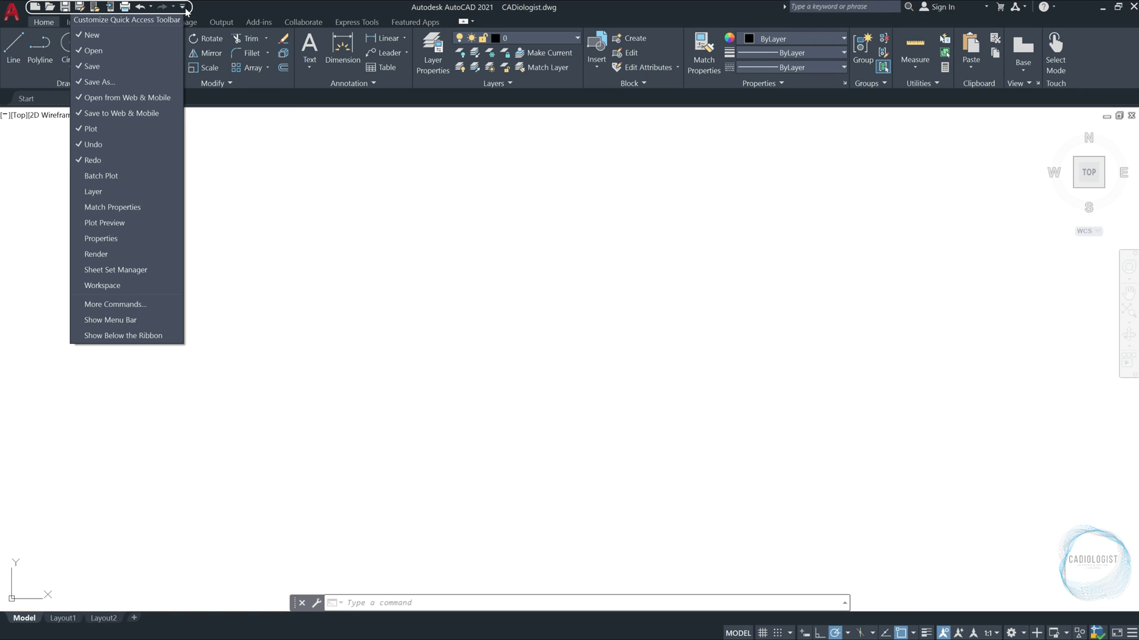
{"action": "left_click", "coordinate": [284, 187]}
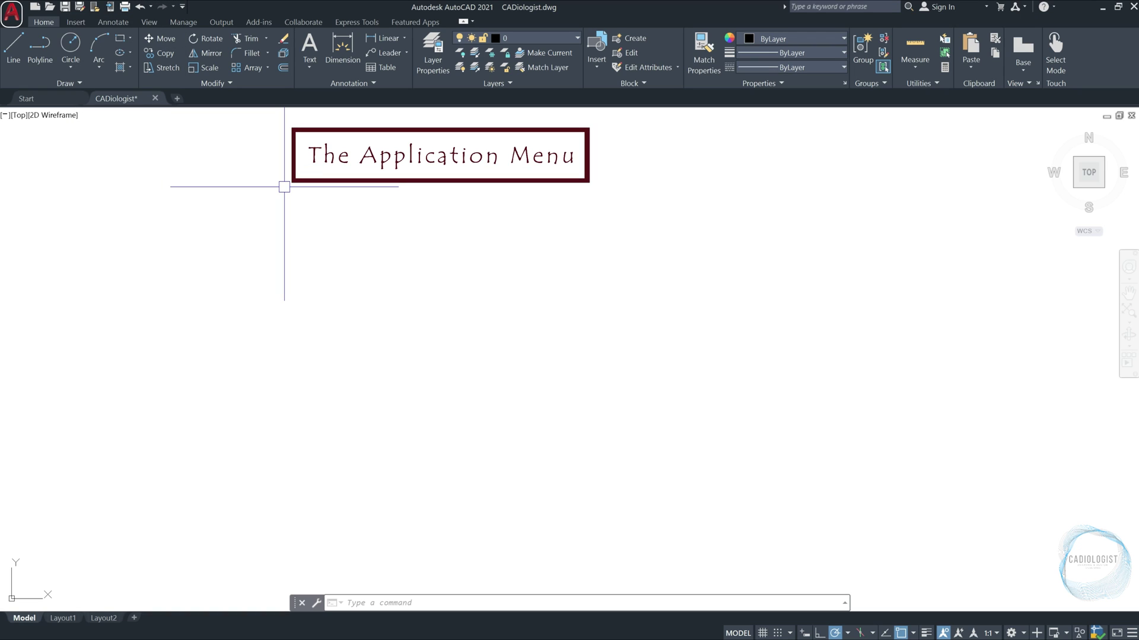
Step: Open the Application Menu from the red A button at the top-left
{"action": "left_click", "coordinate": [13, 13]}
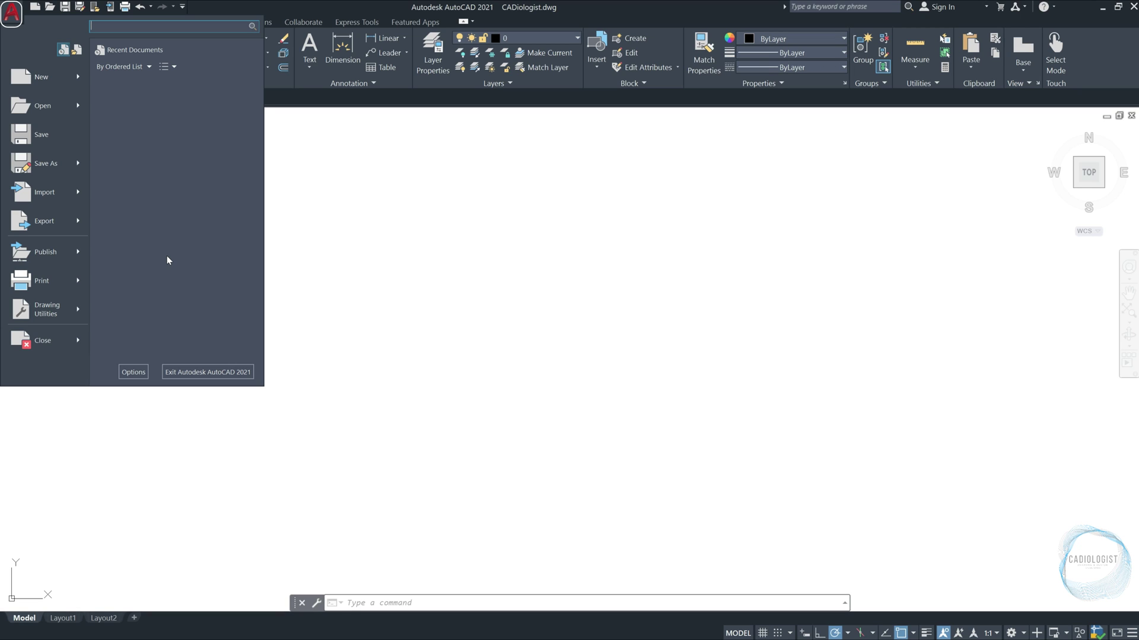
Step: Dismiss the Application Menu by clicking in the drawing area
{"action": "left_click", "coordinate": [667, 469]}
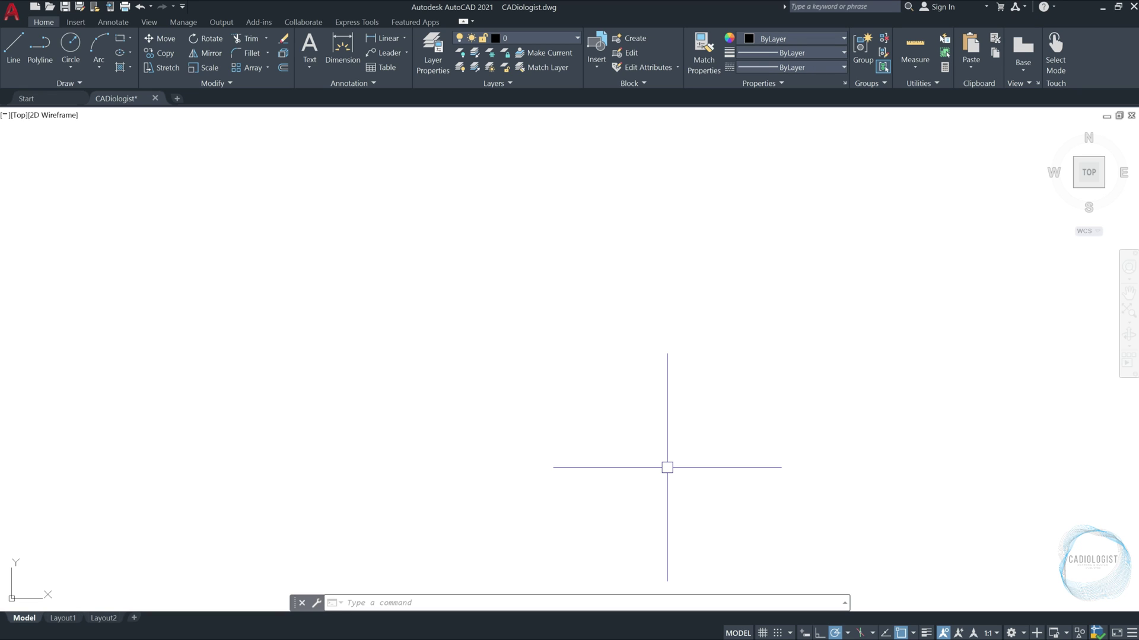
Step: Toggle MODEL on the status bar to enter Layout1 paper space
{"action": "left_click", "coordinate": [737, 633]}
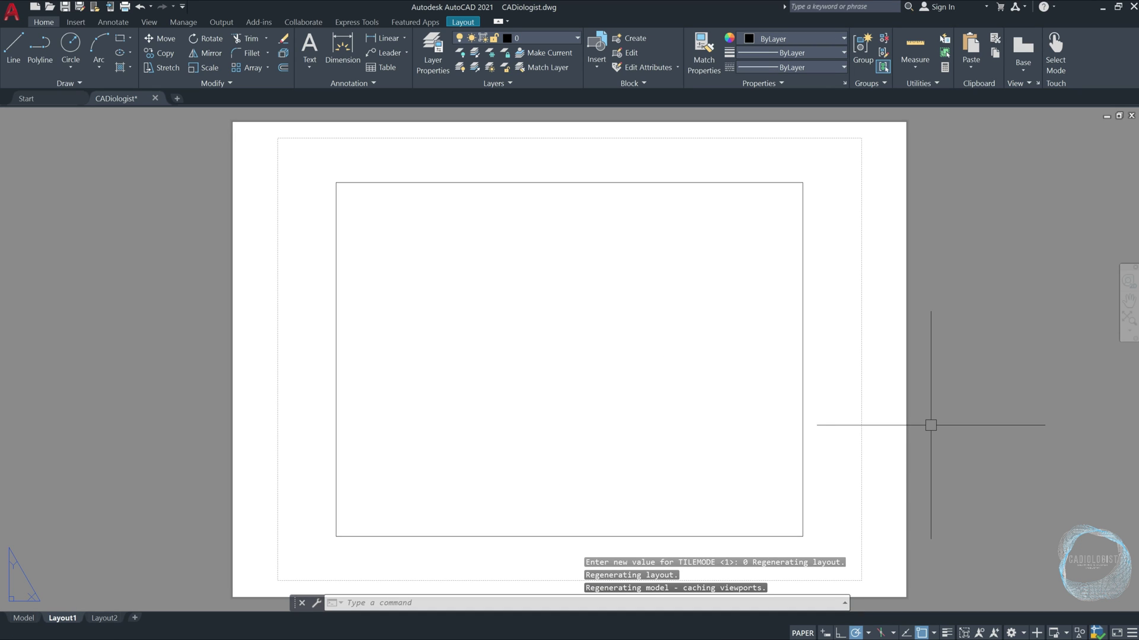